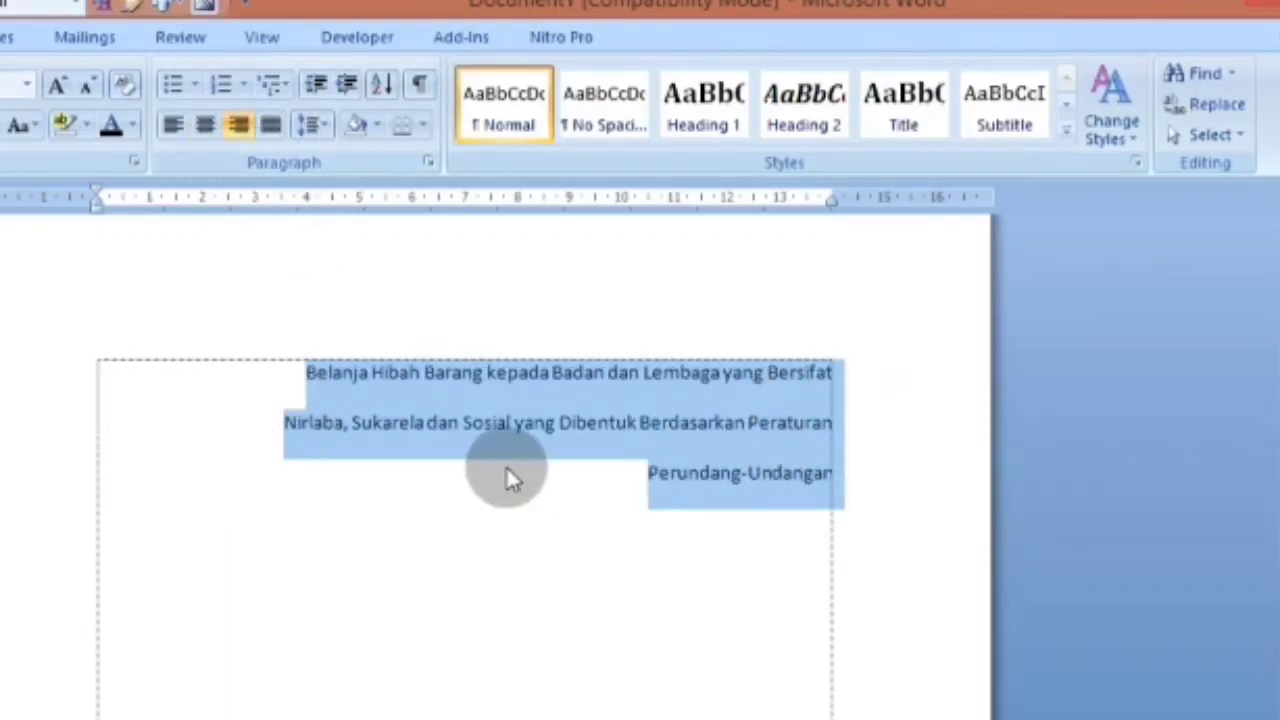
Justify the three selected lines of text and turn on the display of formatting marks
click(273, 125)
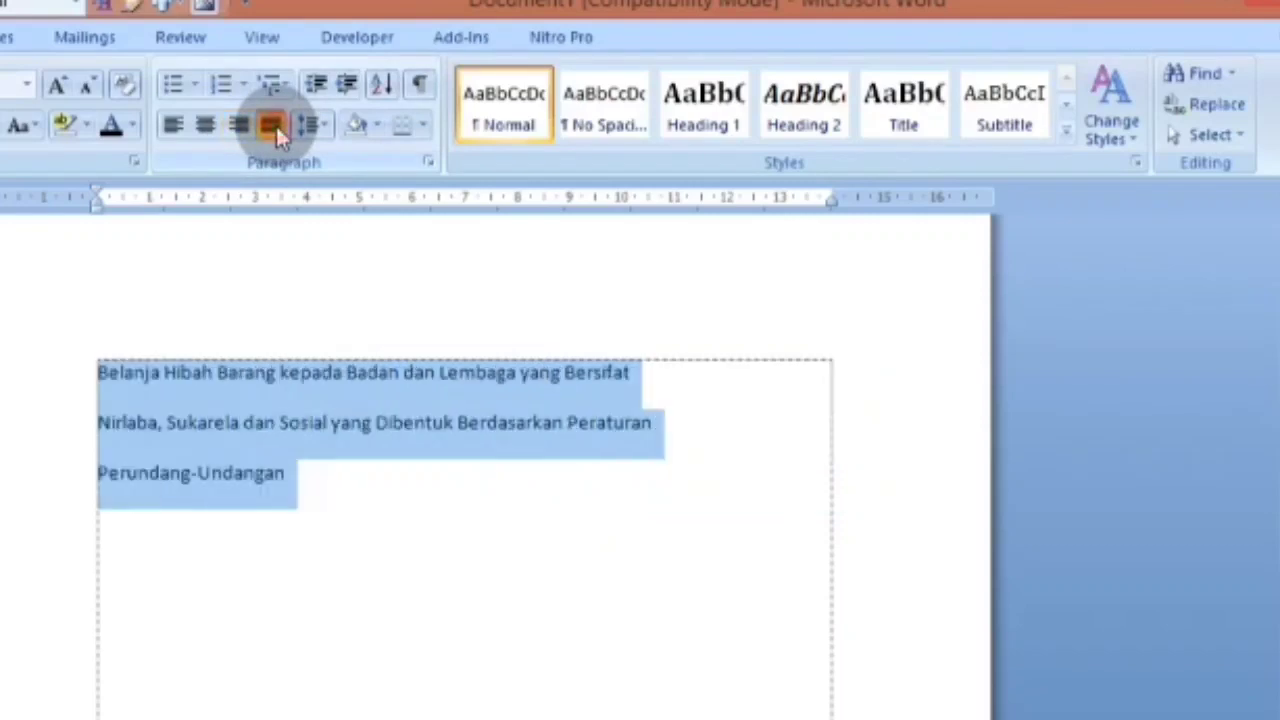
click(297, 473)
drag(297, 473, 69, 366)
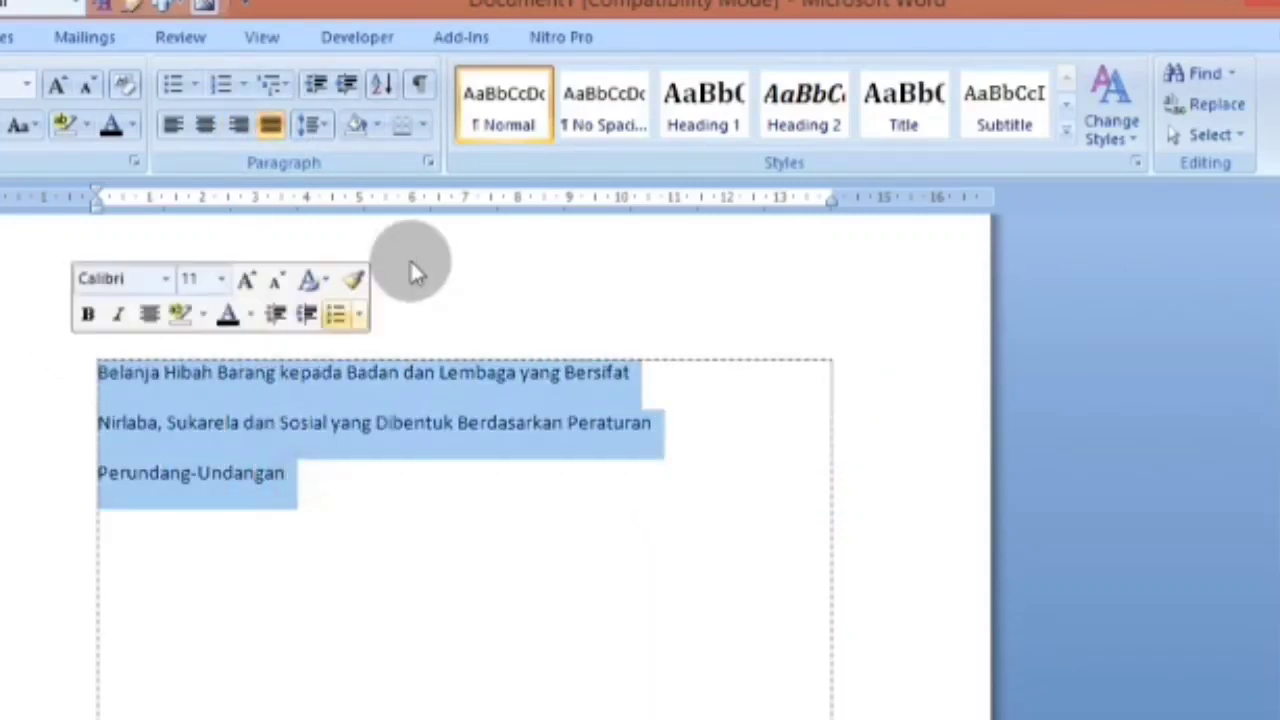
click(420, 86)
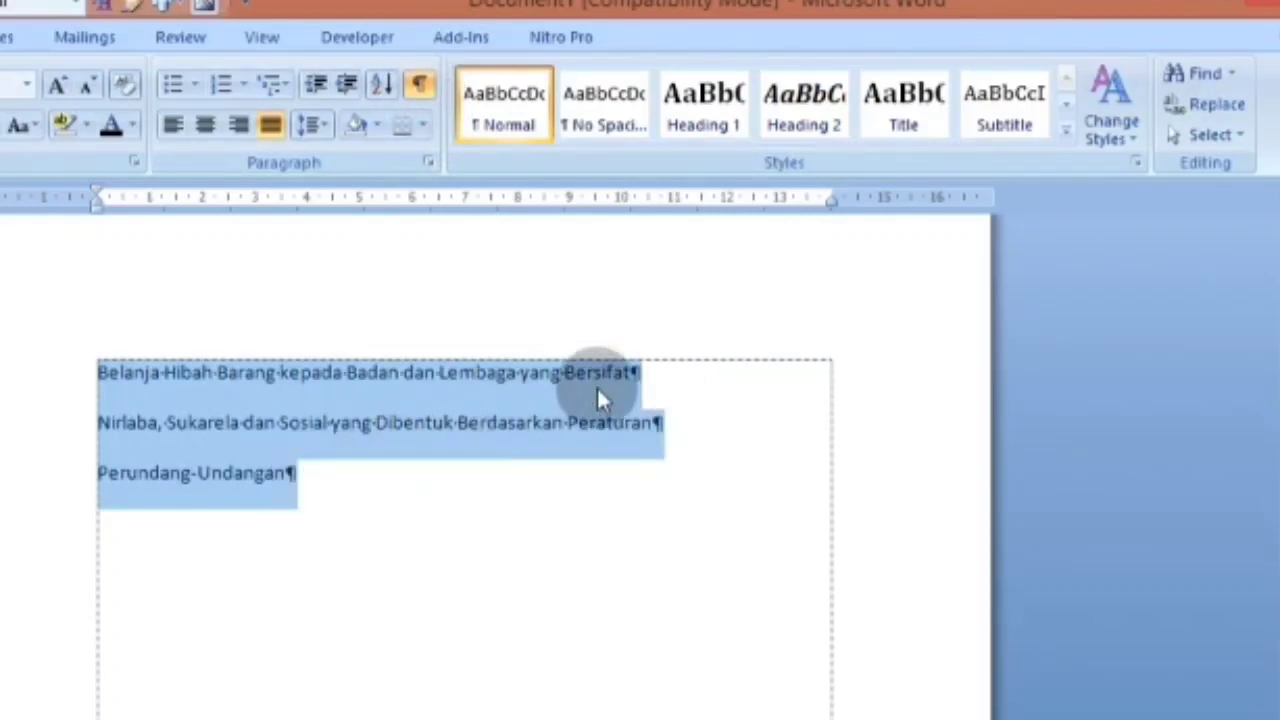
Add an empty paragraph after "Perundang-Undangan" and remove it again
click(336, 510)
click(296, 470)
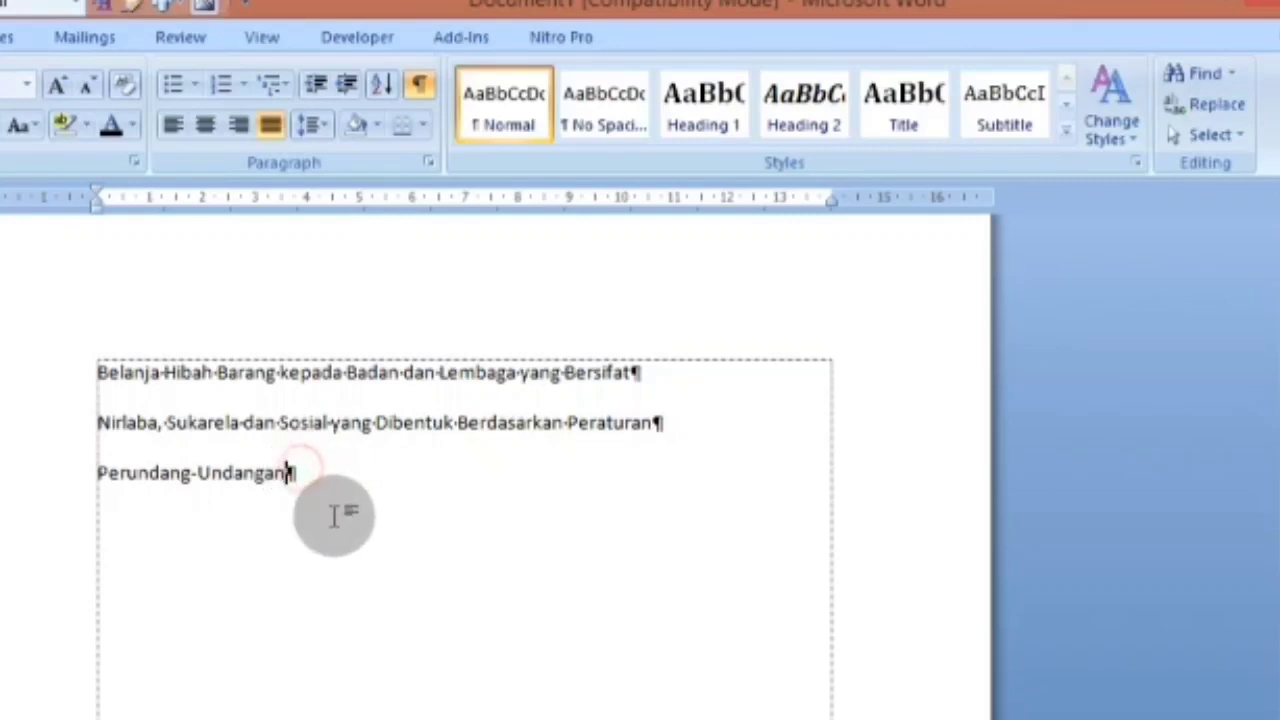
key(Return)
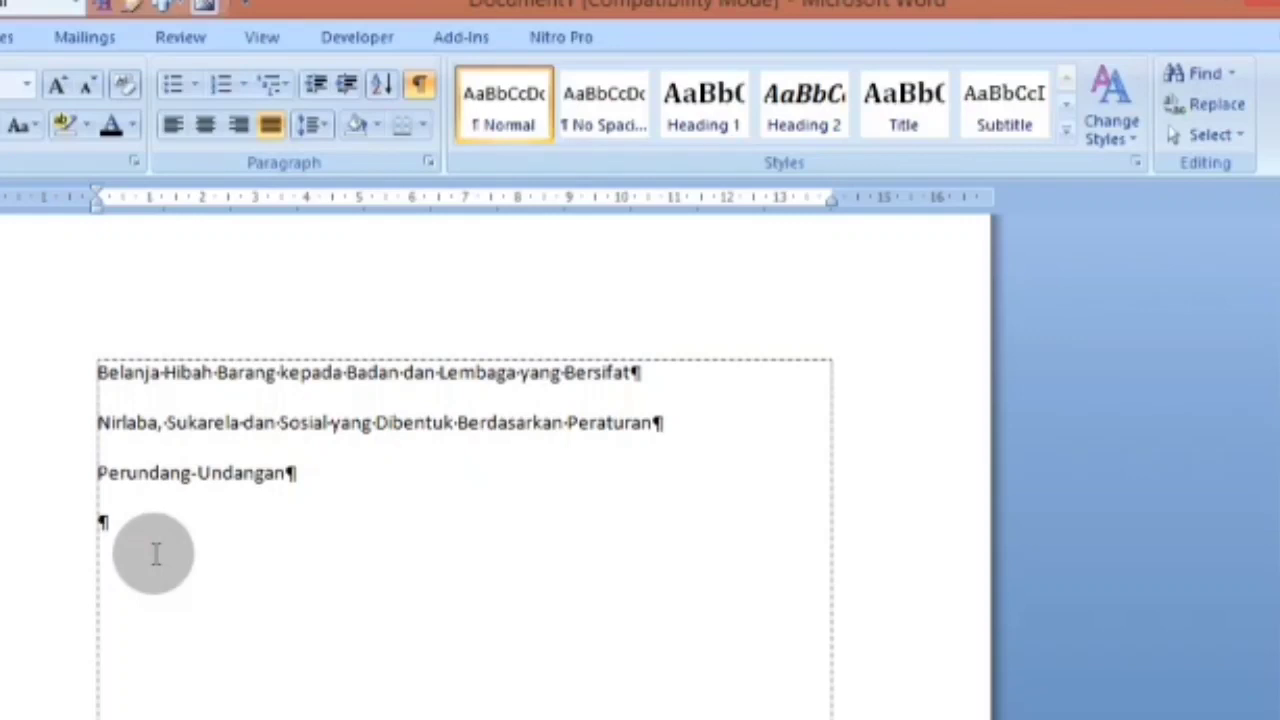
key(BackSpace)
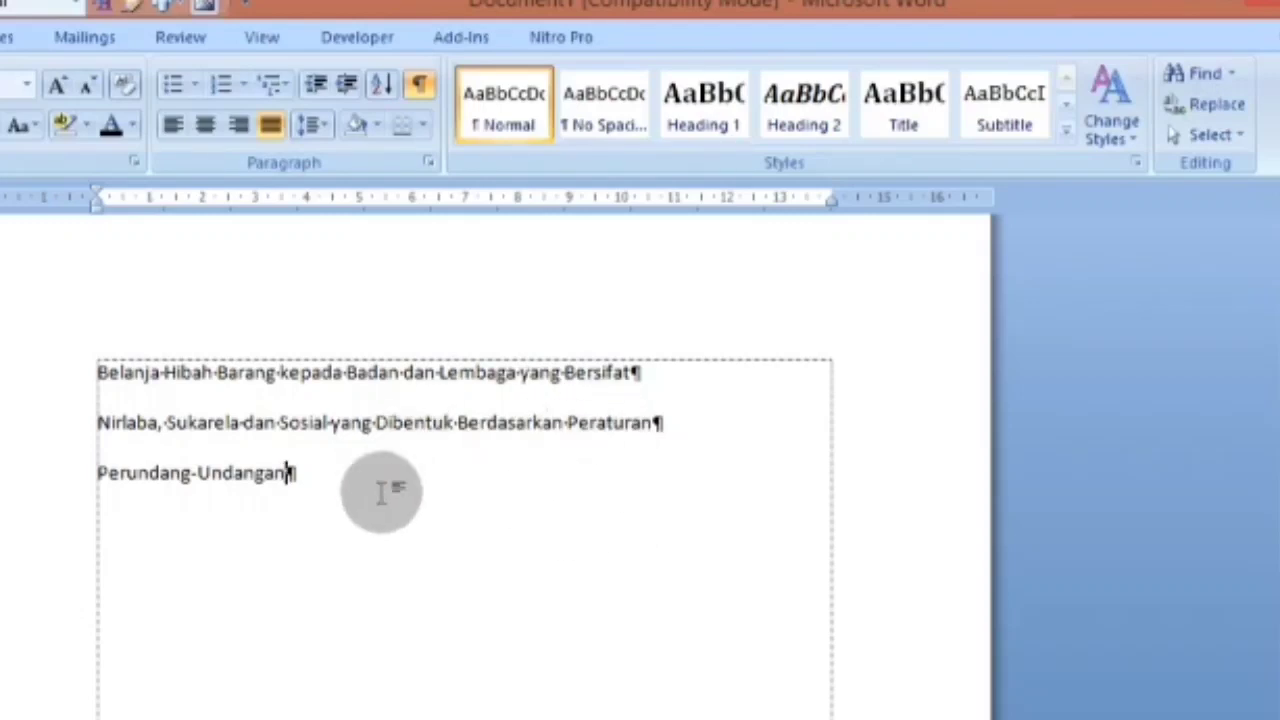
Join the three lines into one paragraph by deleting the paragraph marks after "Bersifat" and "Peraturan" and putting spaces there instead
drag(312, 466, 90, 386)
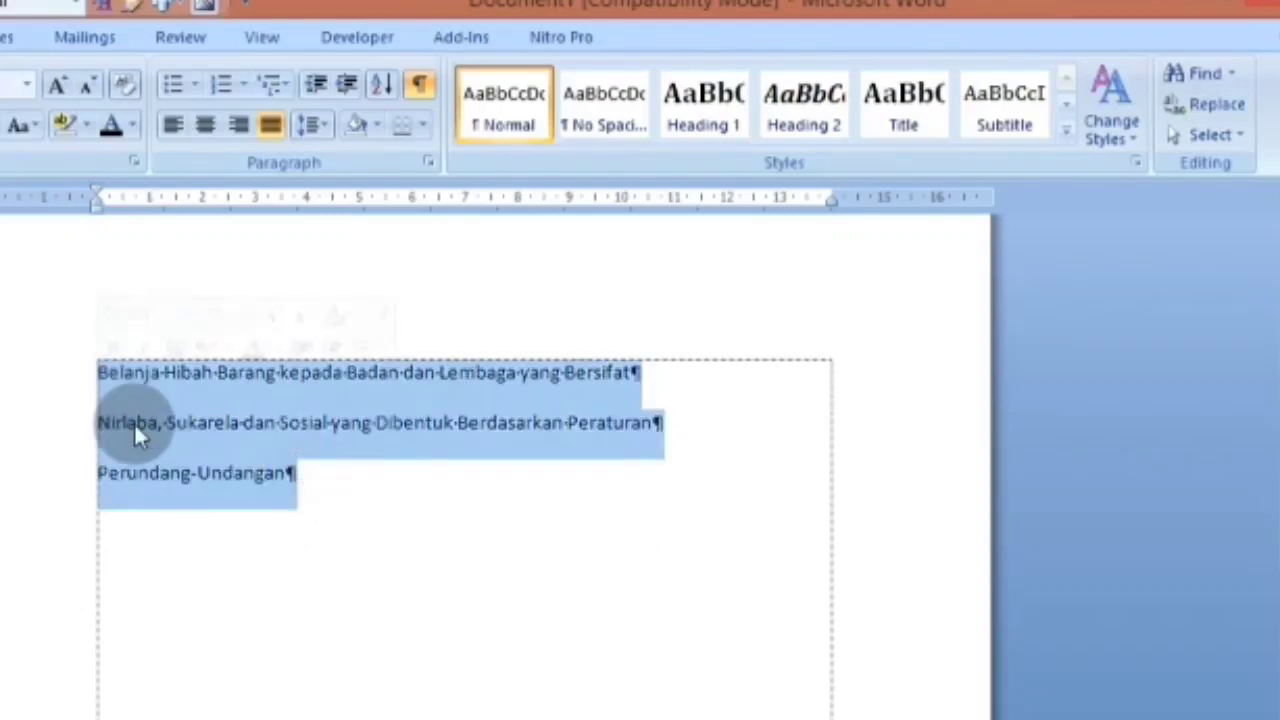
click(311, 478)
click(648, 374)
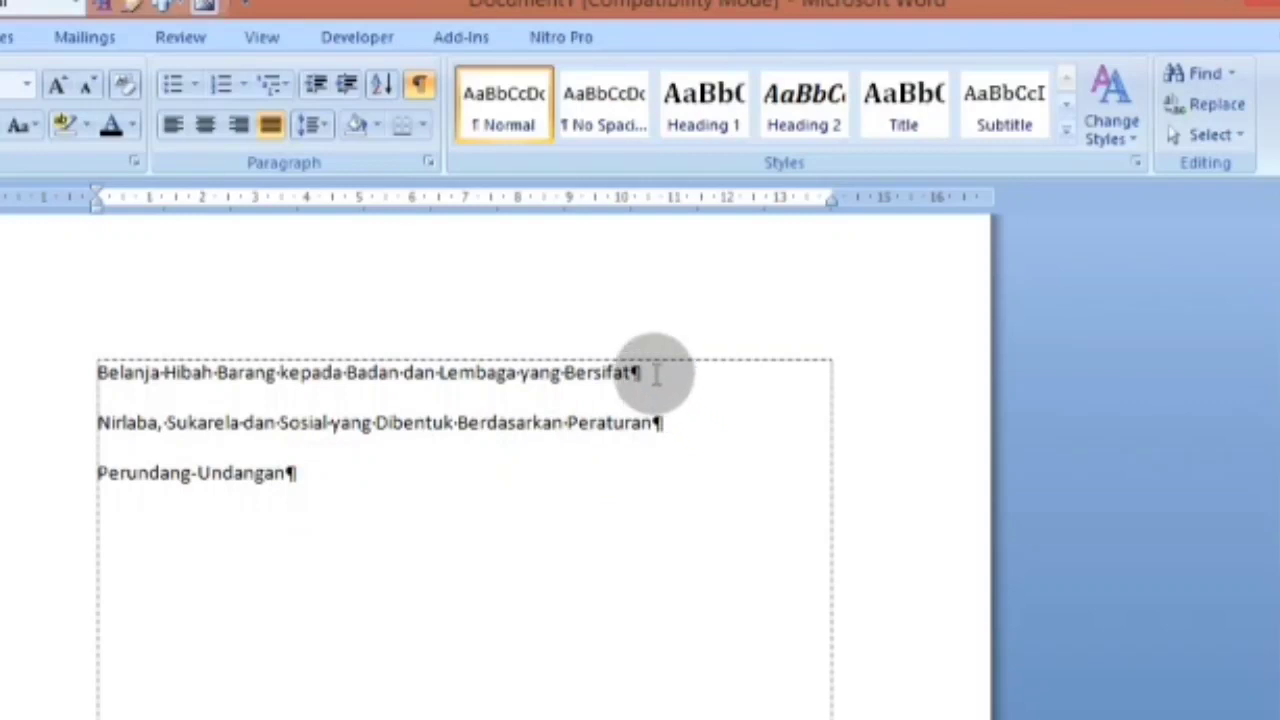
key(Delete)
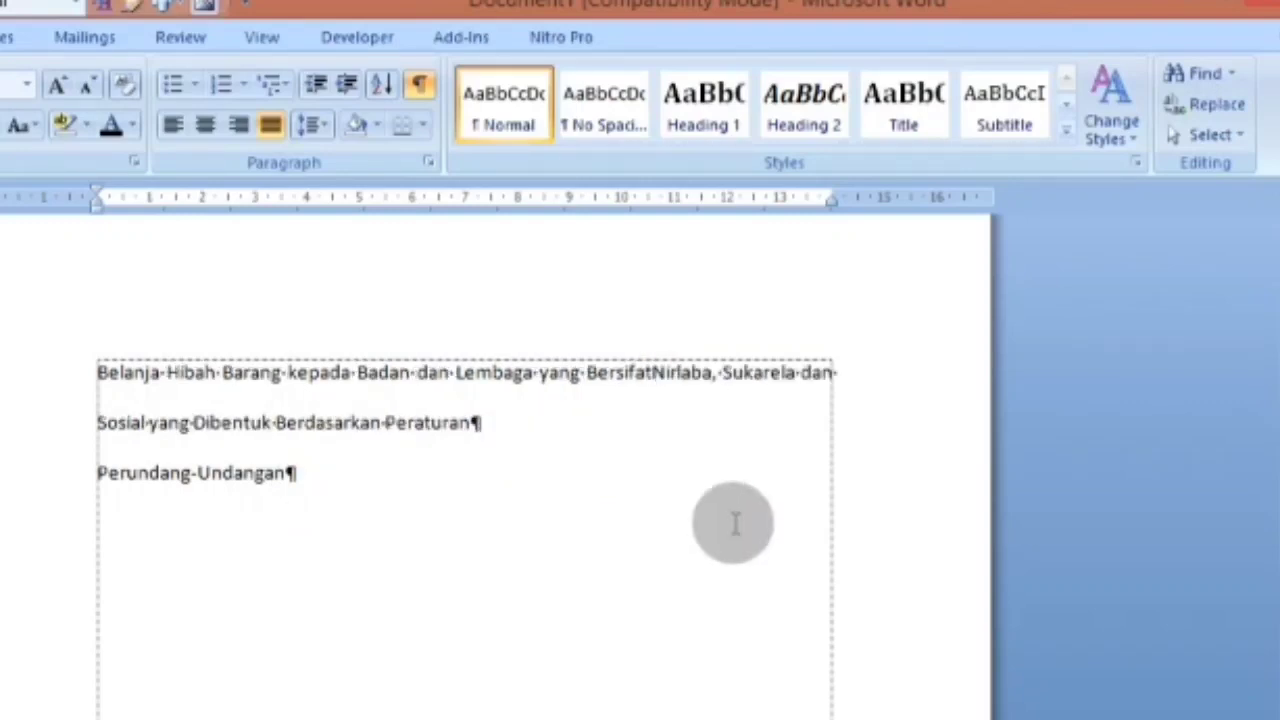
key(Delete)
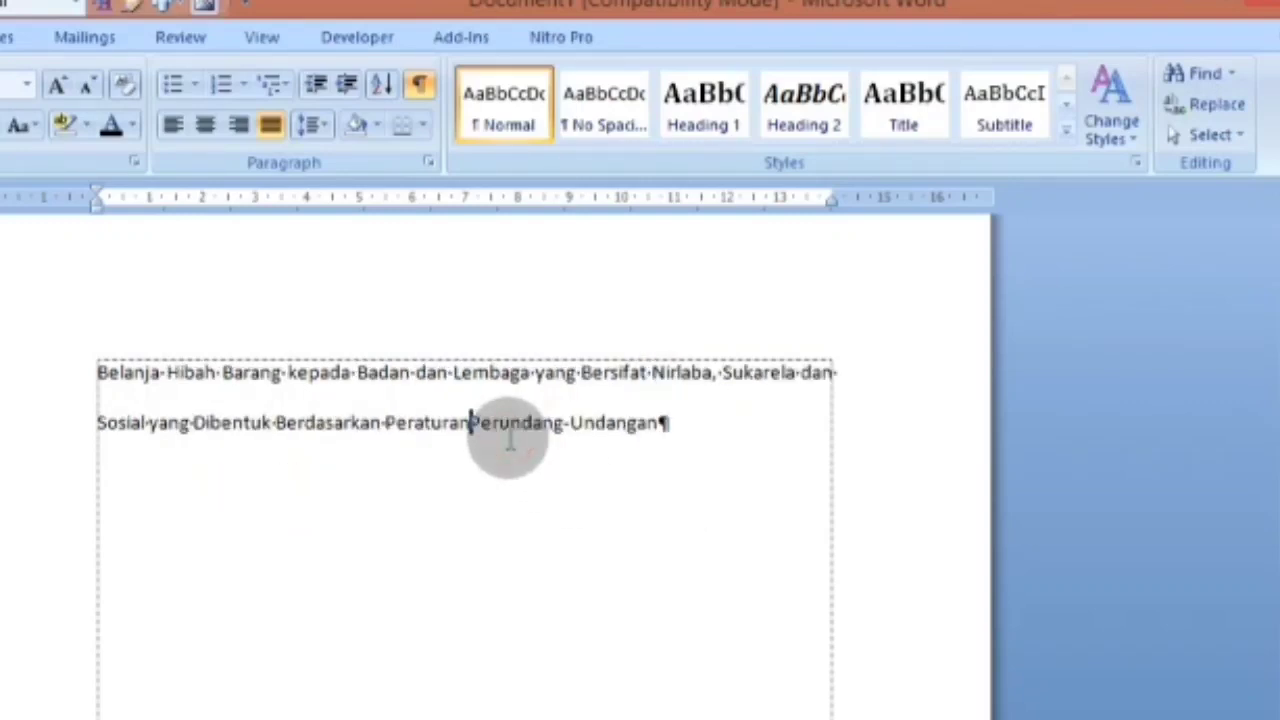
click(750, 415)
drag(750, 415, 121, 400)
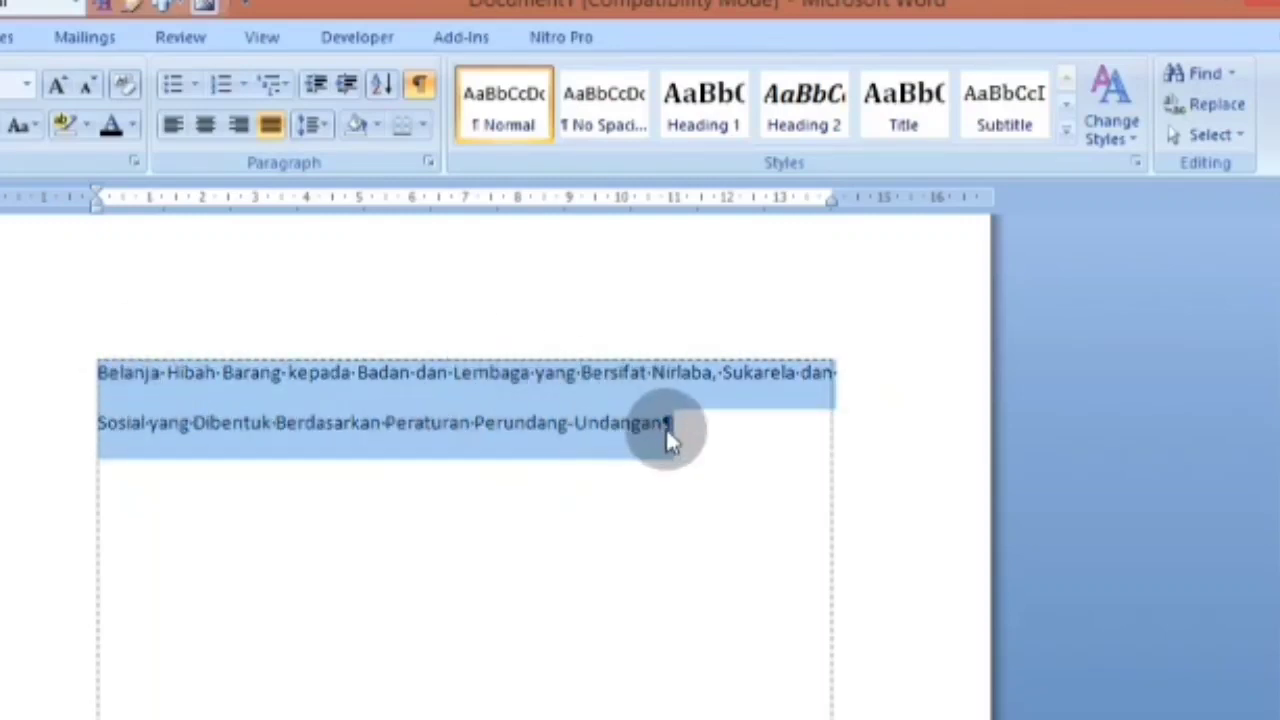
click(707, 432)
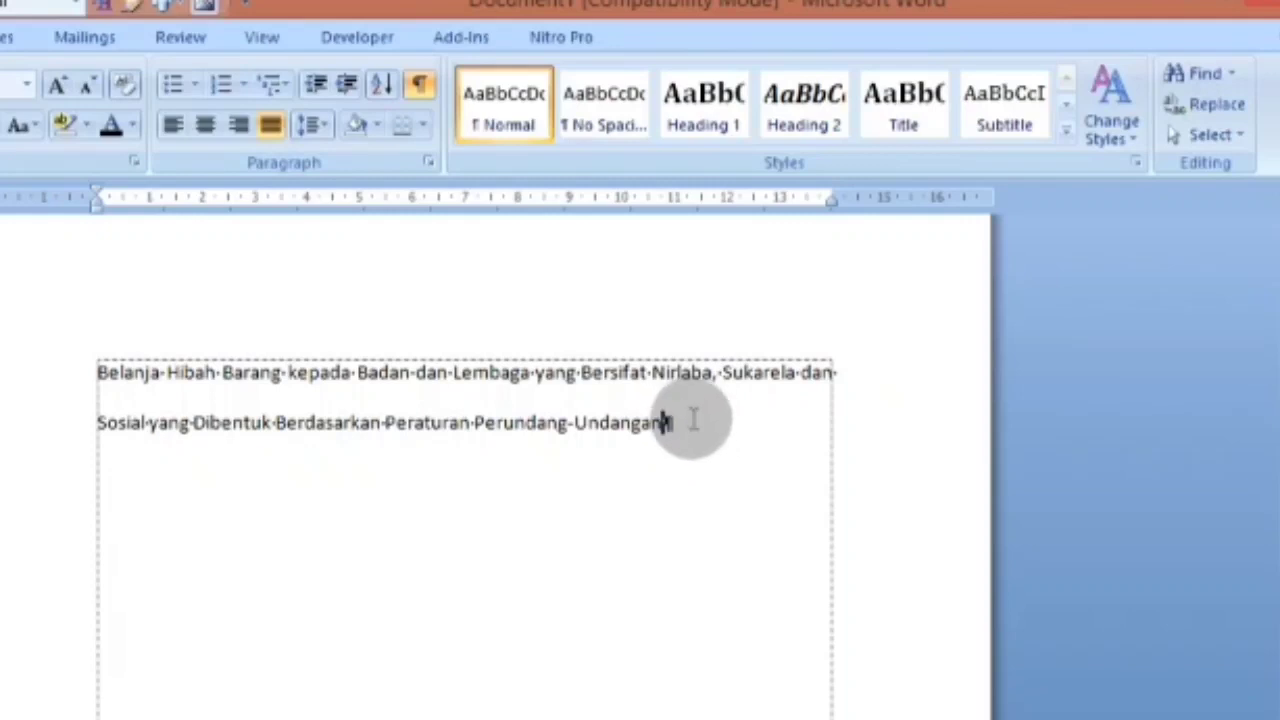
Undo the joining of the lines to restore the three separate paragraphs
key(ctrl+z)
key(ctrl+z)
key(ctrl+z)
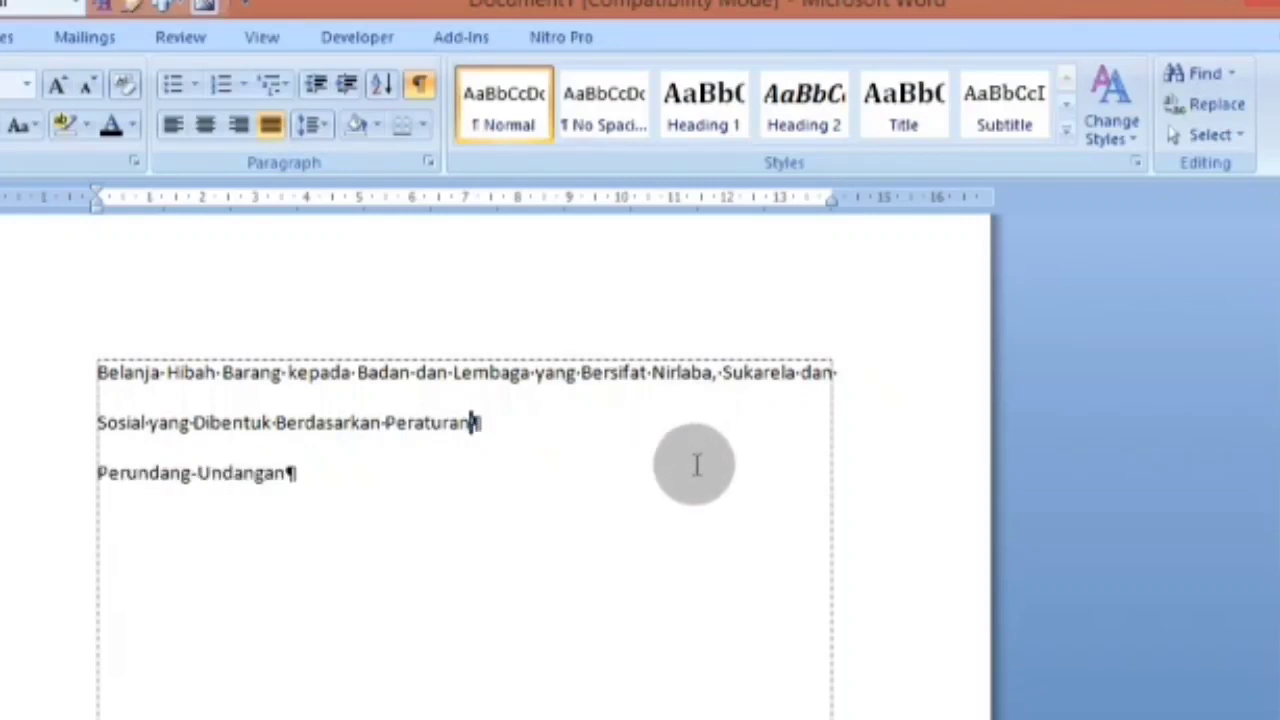
key(ctrl+z)
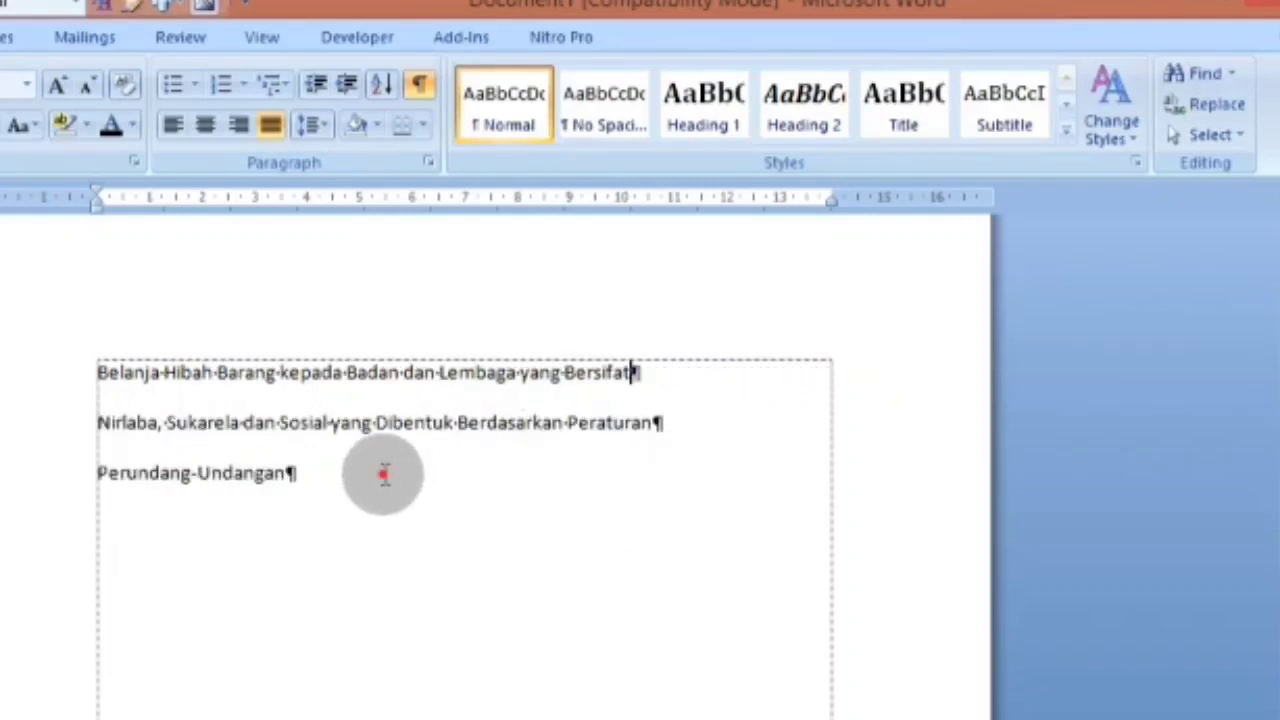
Copy the three lines and paste them repeatedly below the original text
triple_click(5, 375)
key(ctrl+z)
key(ctrl+a)
key(ctrl+c)
key(ctrl+y)
key(Return)
key(ctrl+v)
key(ctrl+v)
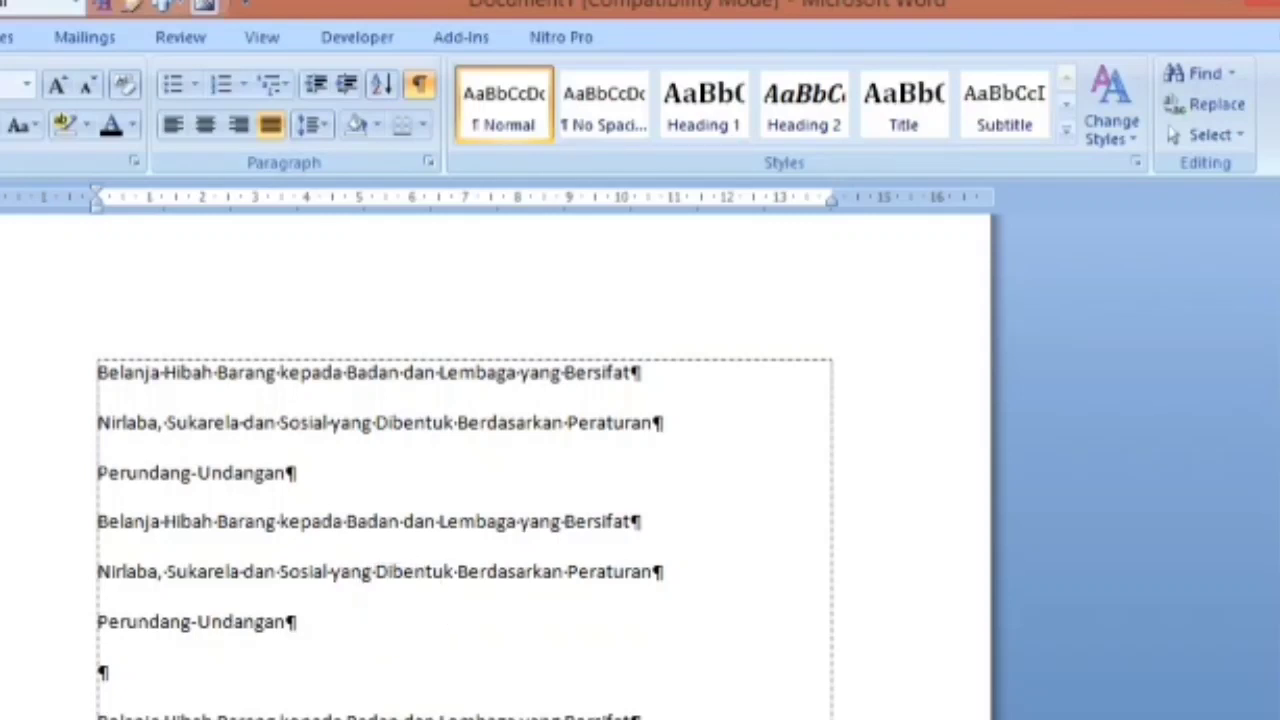
scroll(464, 470, down, 2)
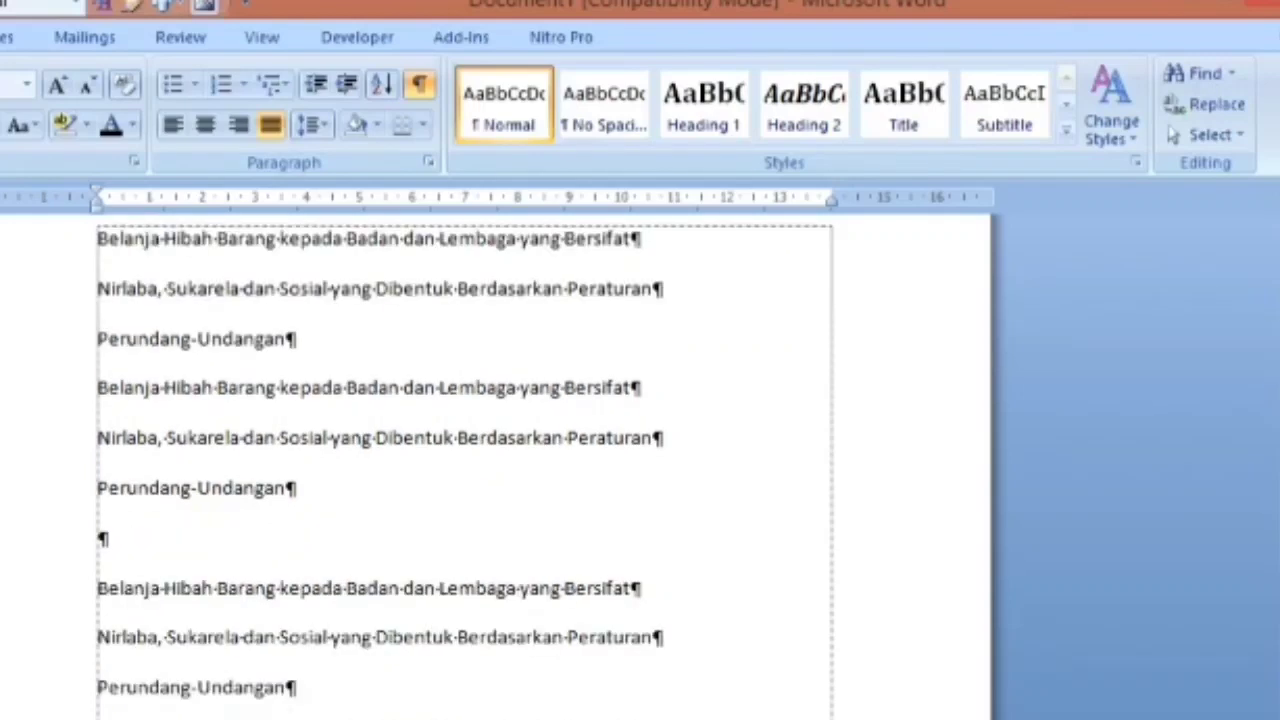
scroll(464, 470, up, 1)
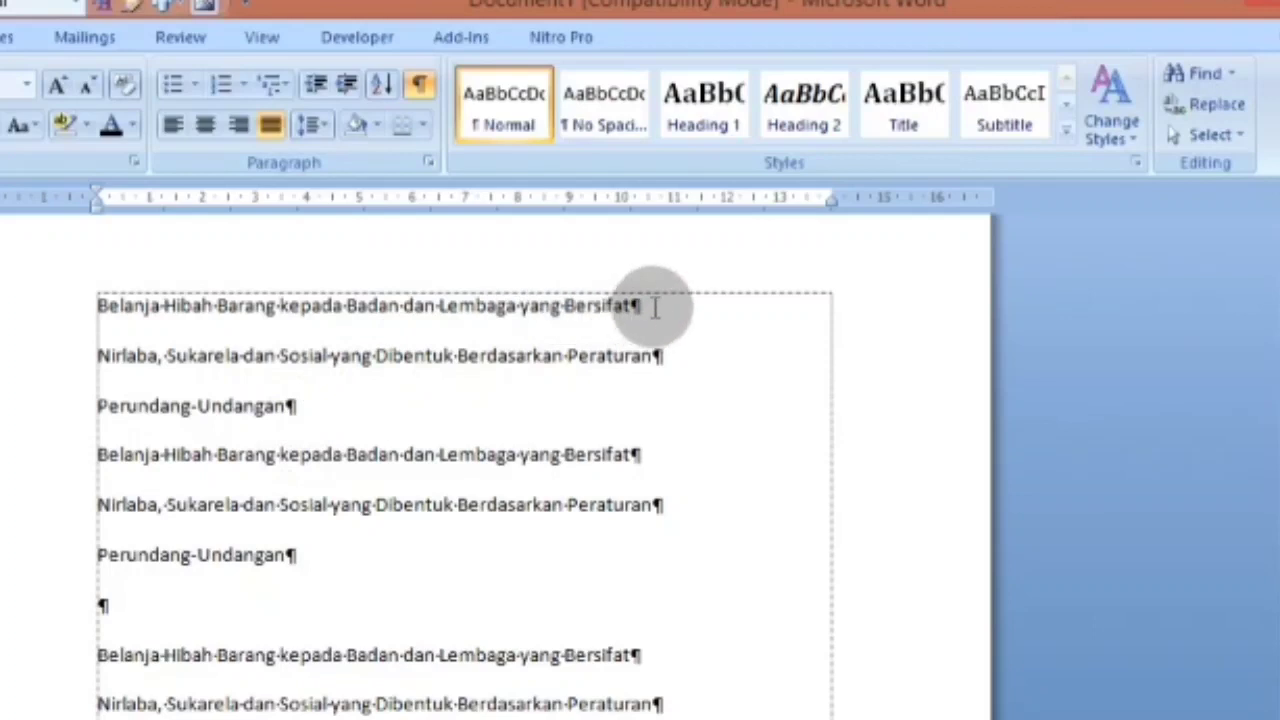
Examine the paragraph marks at the line ends throughout the pasted copies
click(664, 355)
click(300, 408)
click(680, 507)
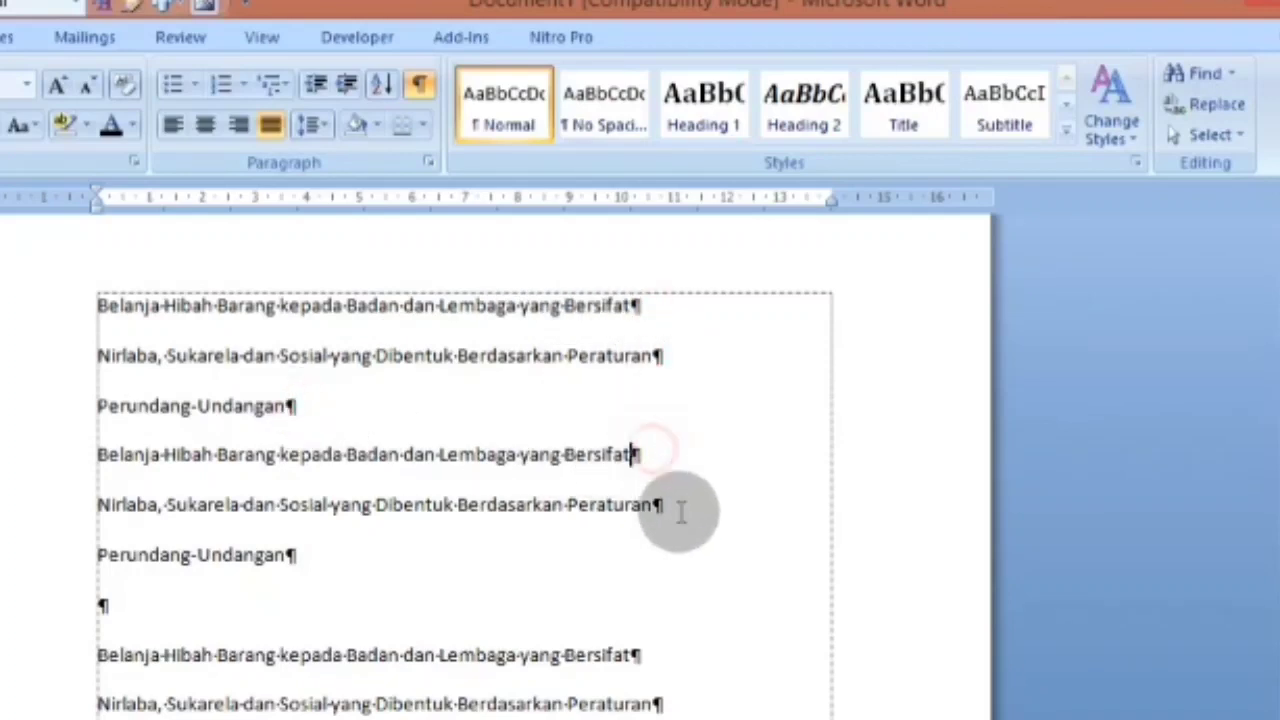
click(327, 504)
click(194, 606)
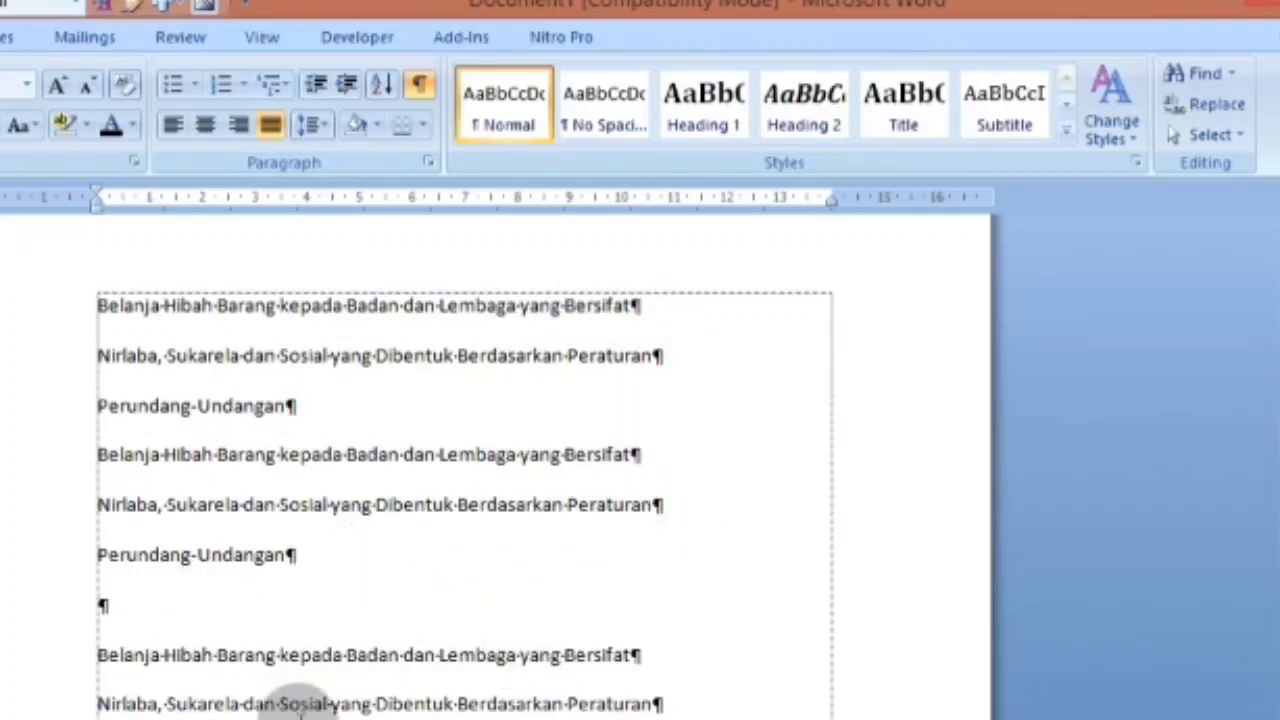
scroll(509, 688, down, 2)
scroll(380, 466, down, 3)
click(518, 364)
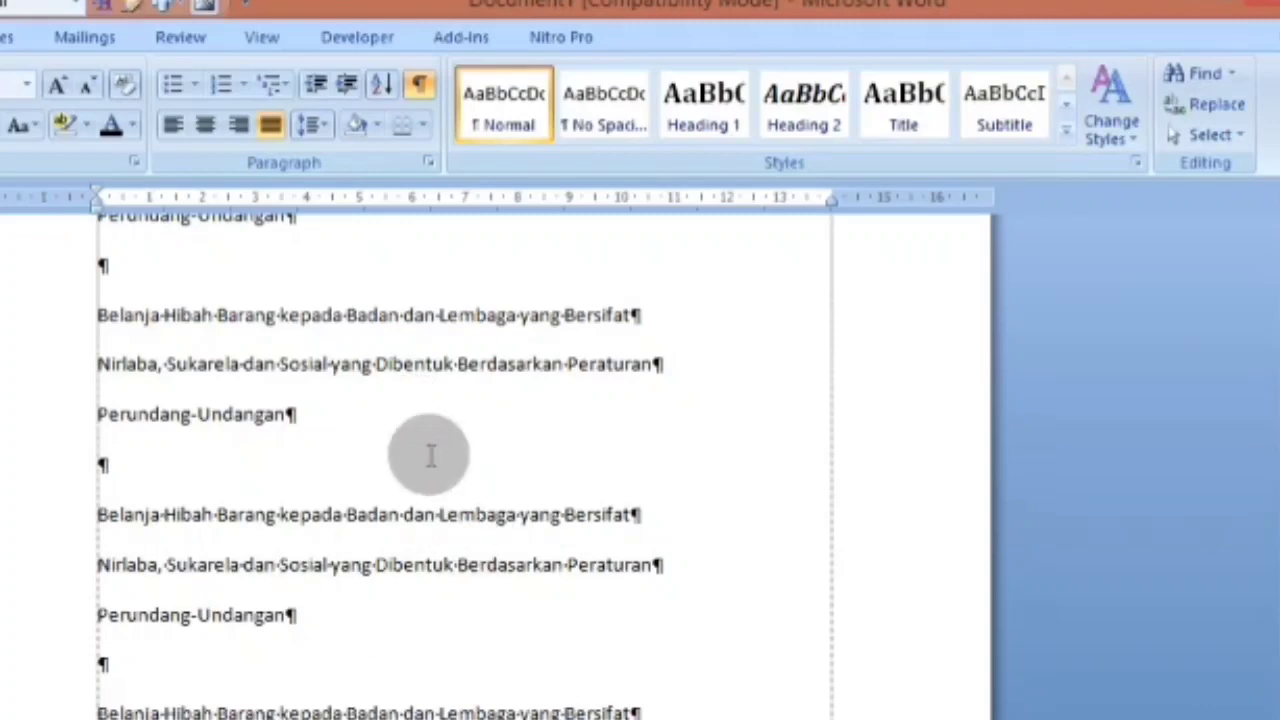
scroll(421, 630, down, 1)
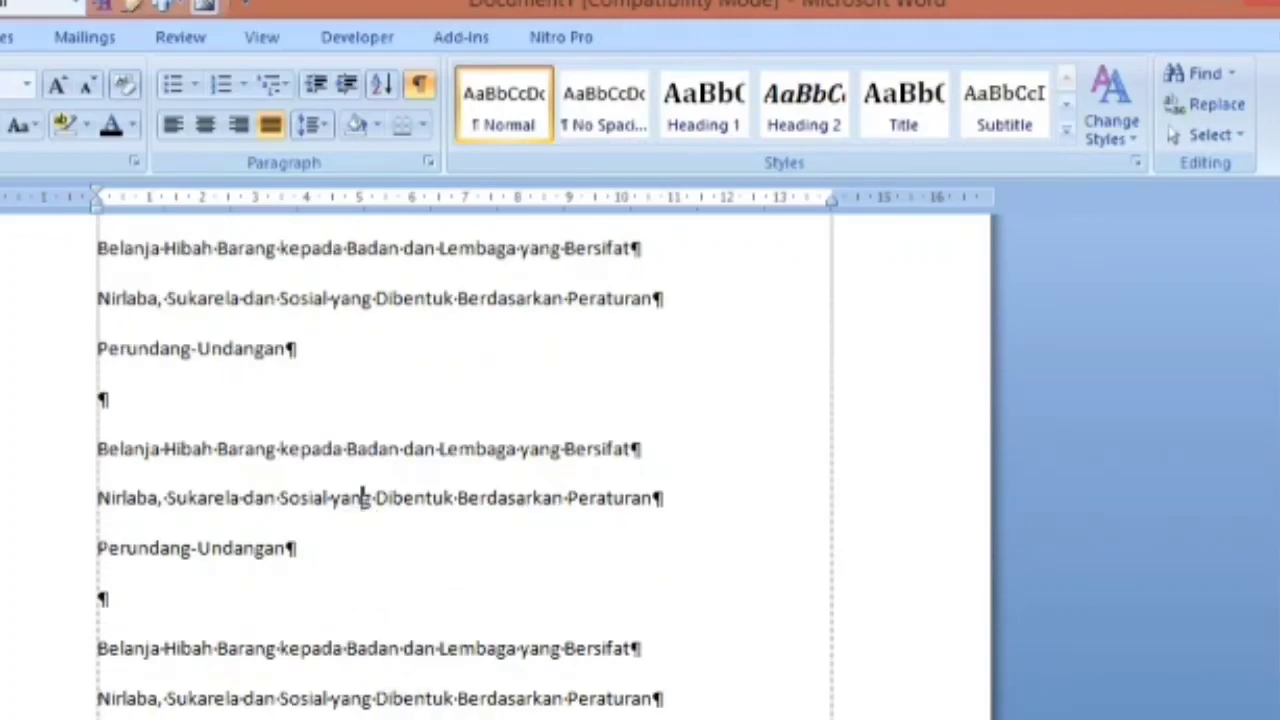
scroll(363, 548, up, 3)
Inspect the paragraph marks that end the first three lines of the document
click(315, 407)
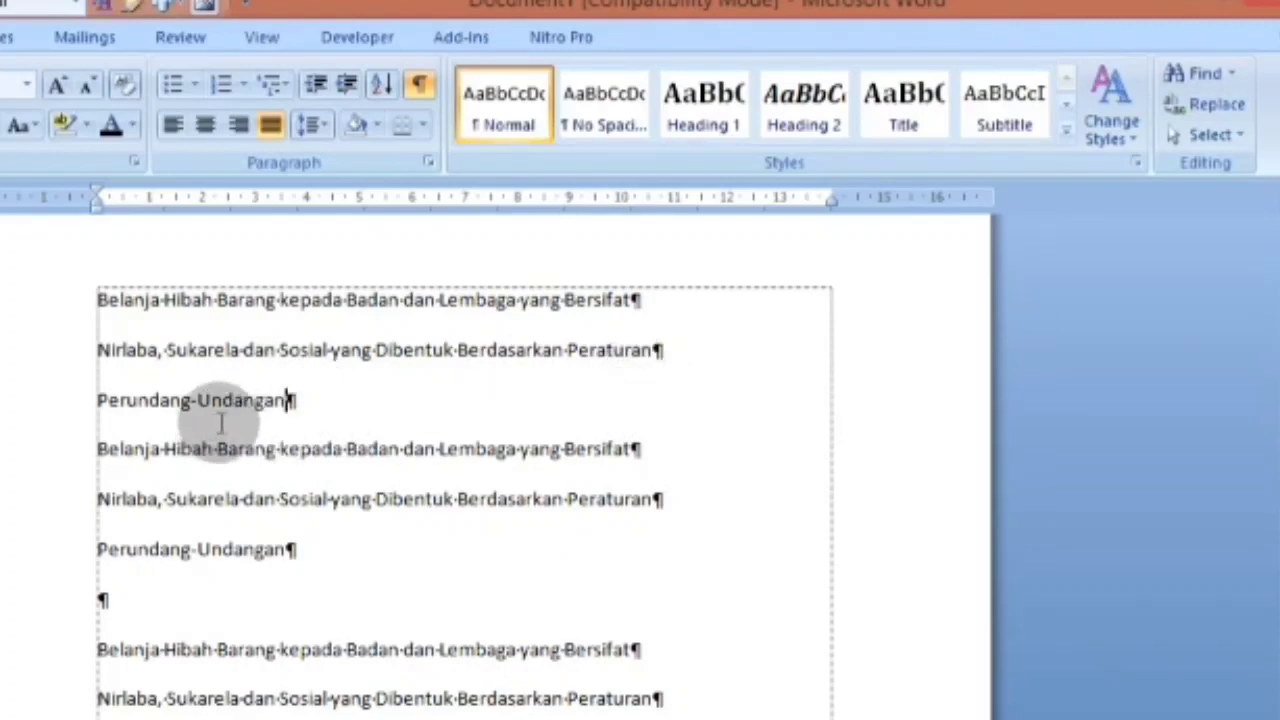
click(419, 86)
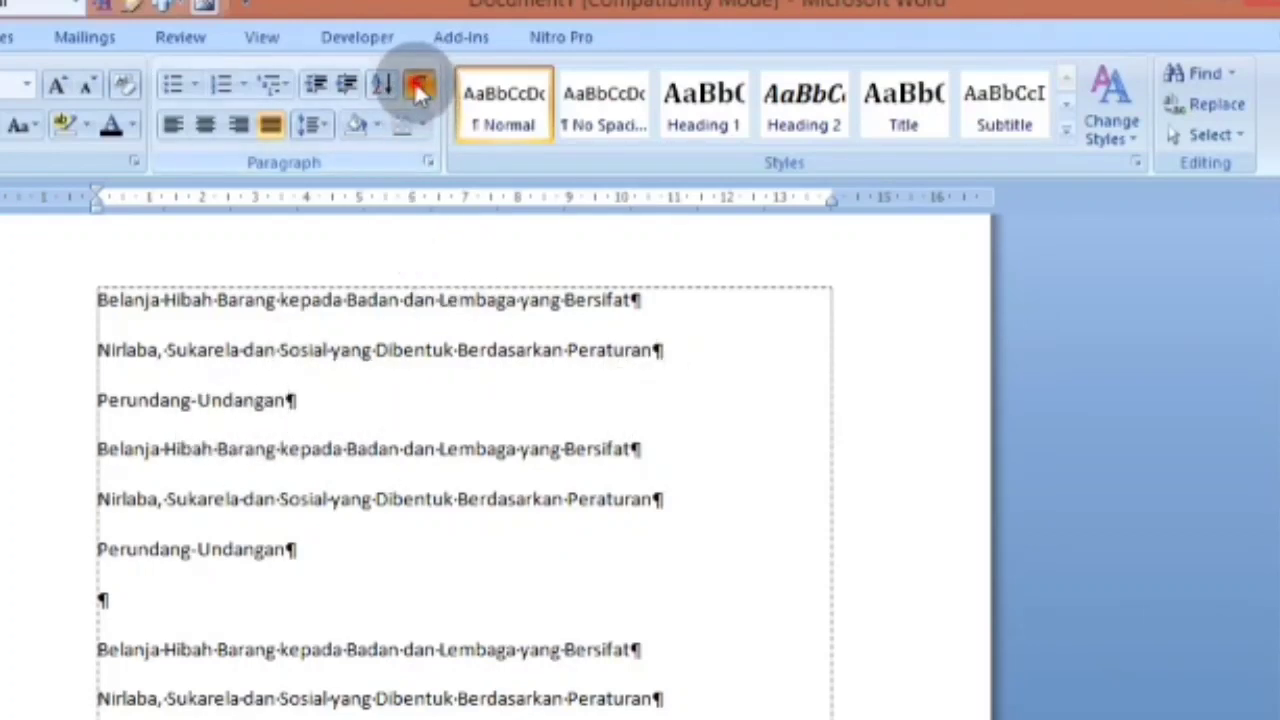
click(641, 298)
click(664, 346)
click(290, 397)
click(668, 350)
drag(305, 398, 97, 300)
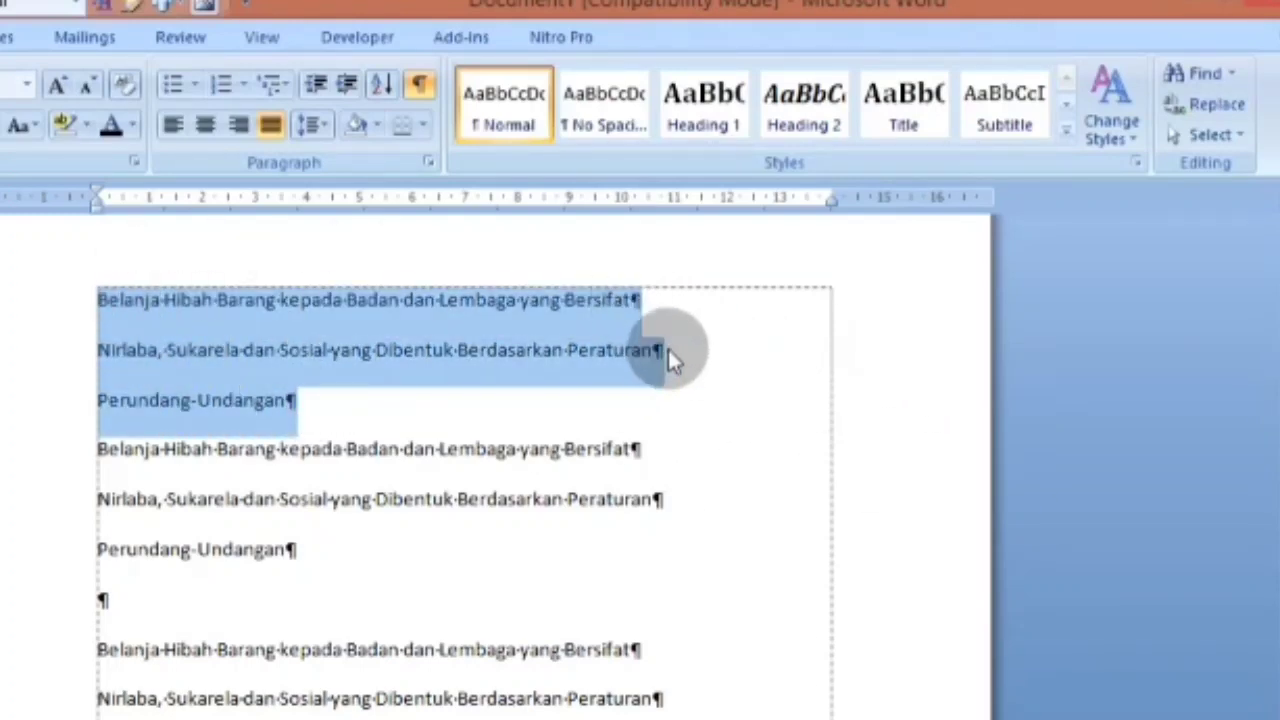
click(291, 399)
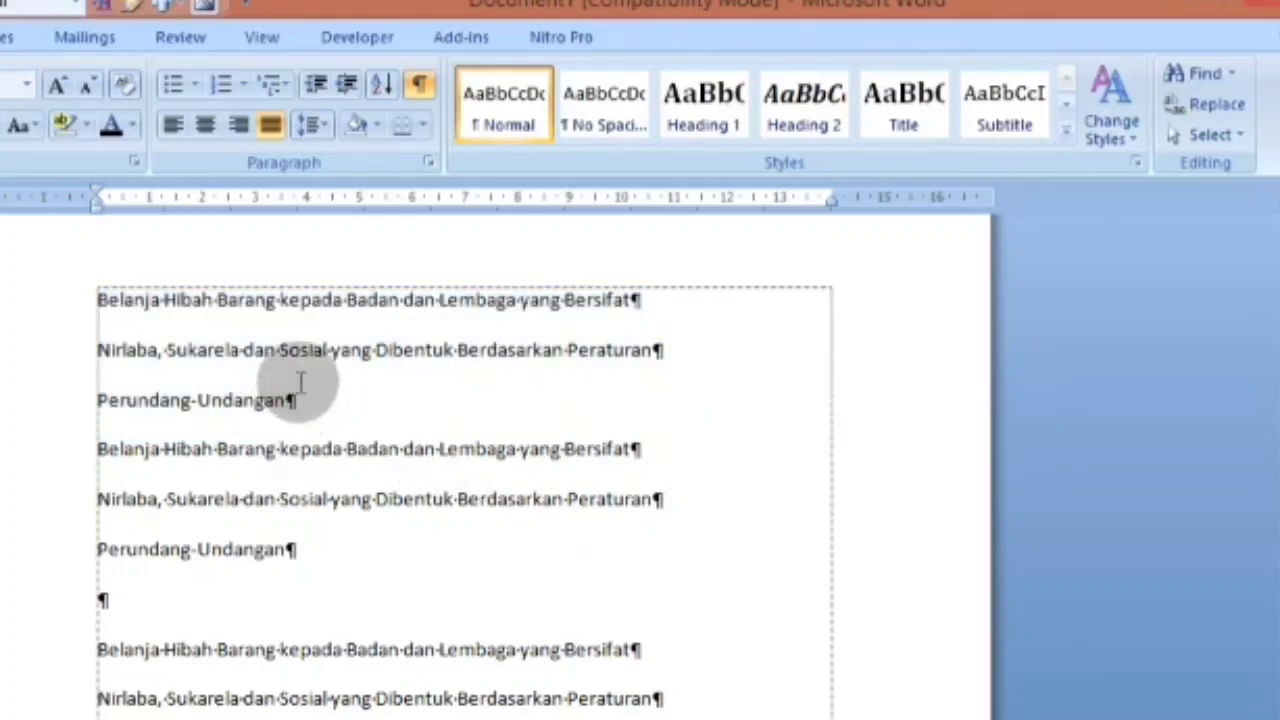
Open Find and Replace and set the search text to ^p
click(1205, 108)
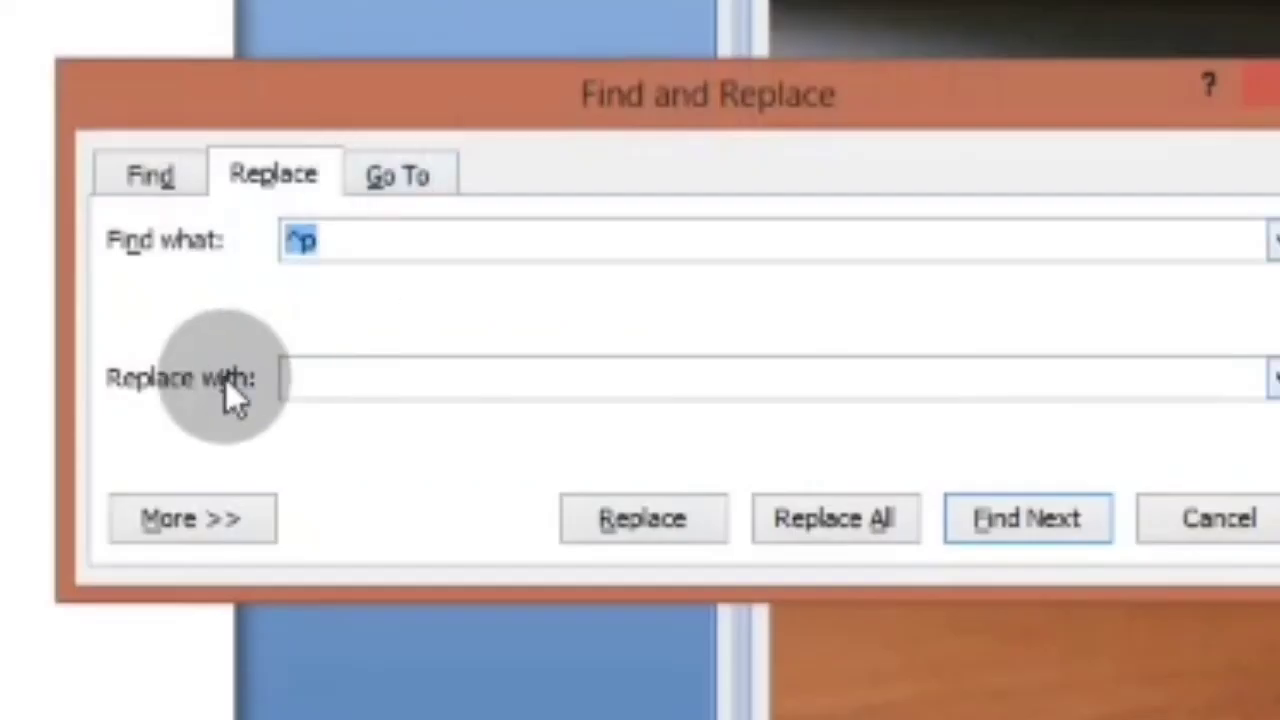
click(345, 246)
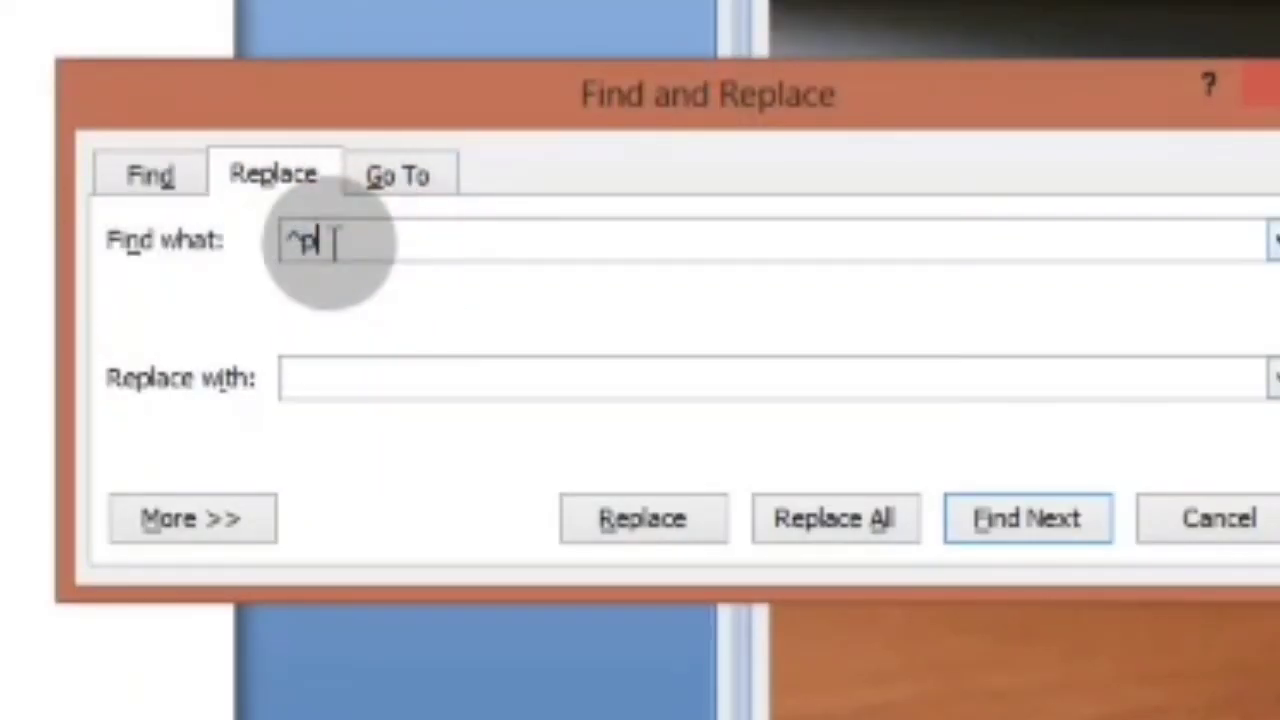
drag(337, 238, 102, 262)
click(335, 238)
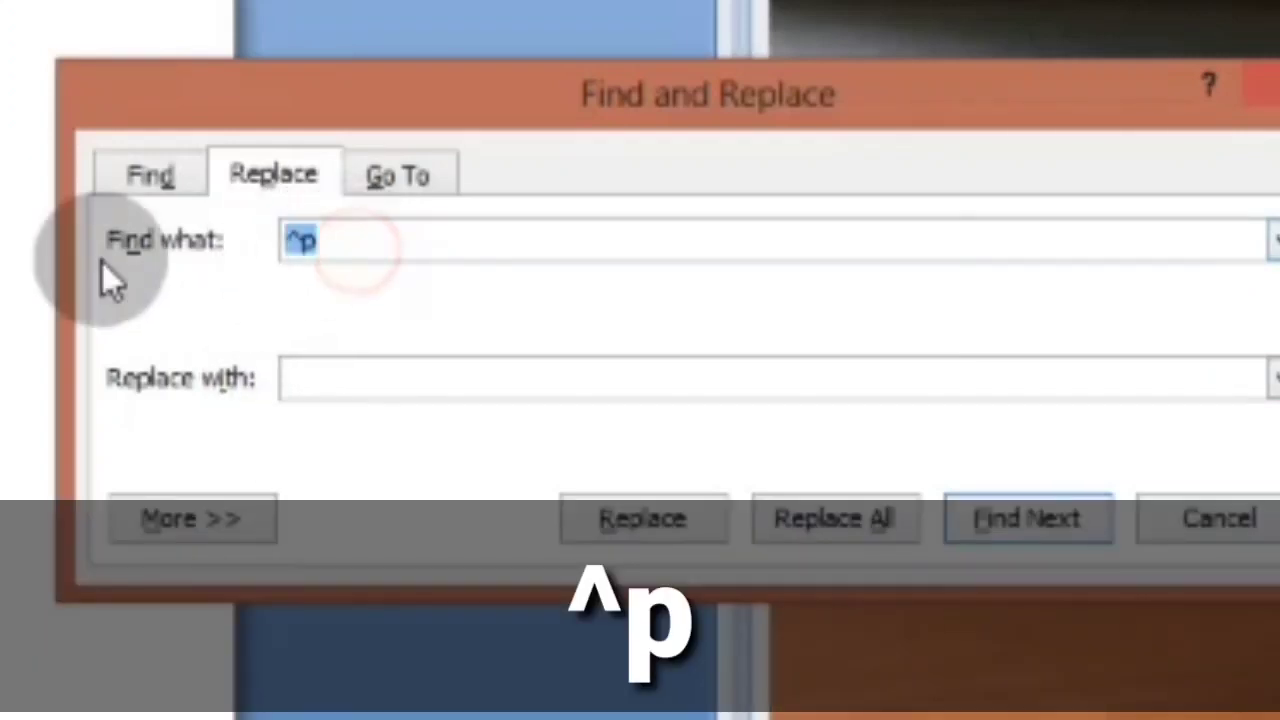
key(BackSpace)
text(^)
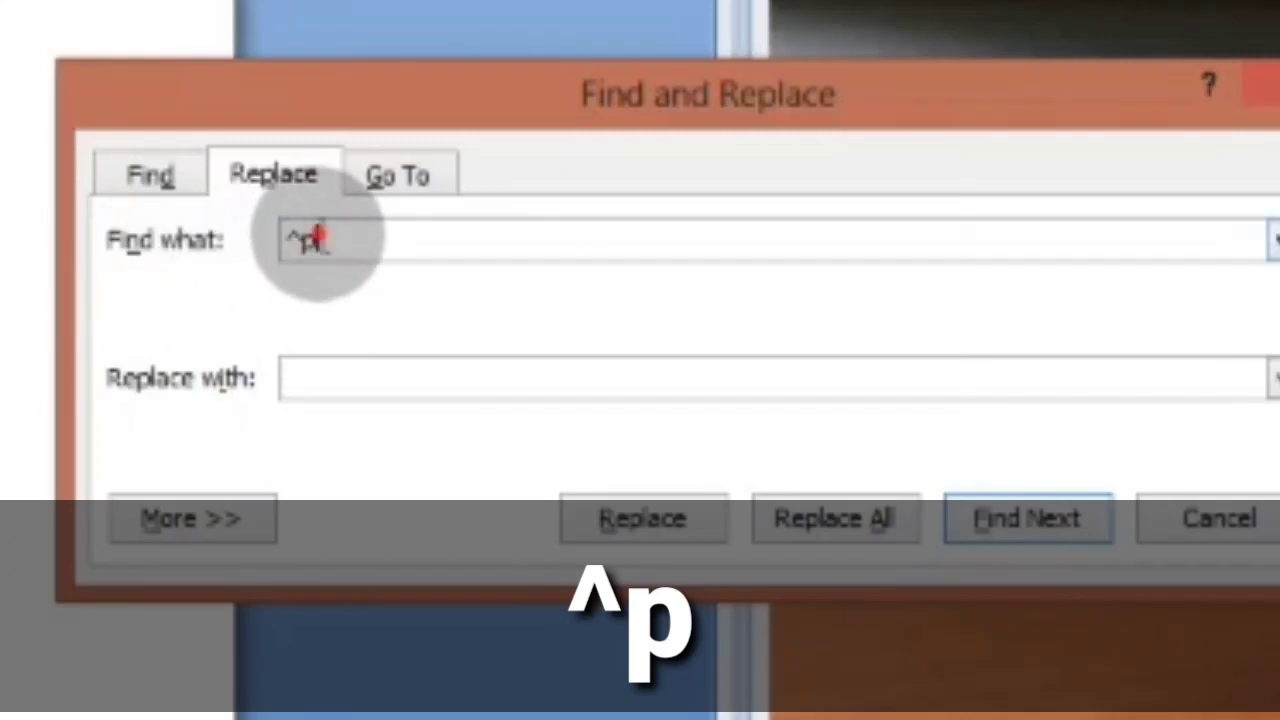
drag(307, 238, 331, 243)
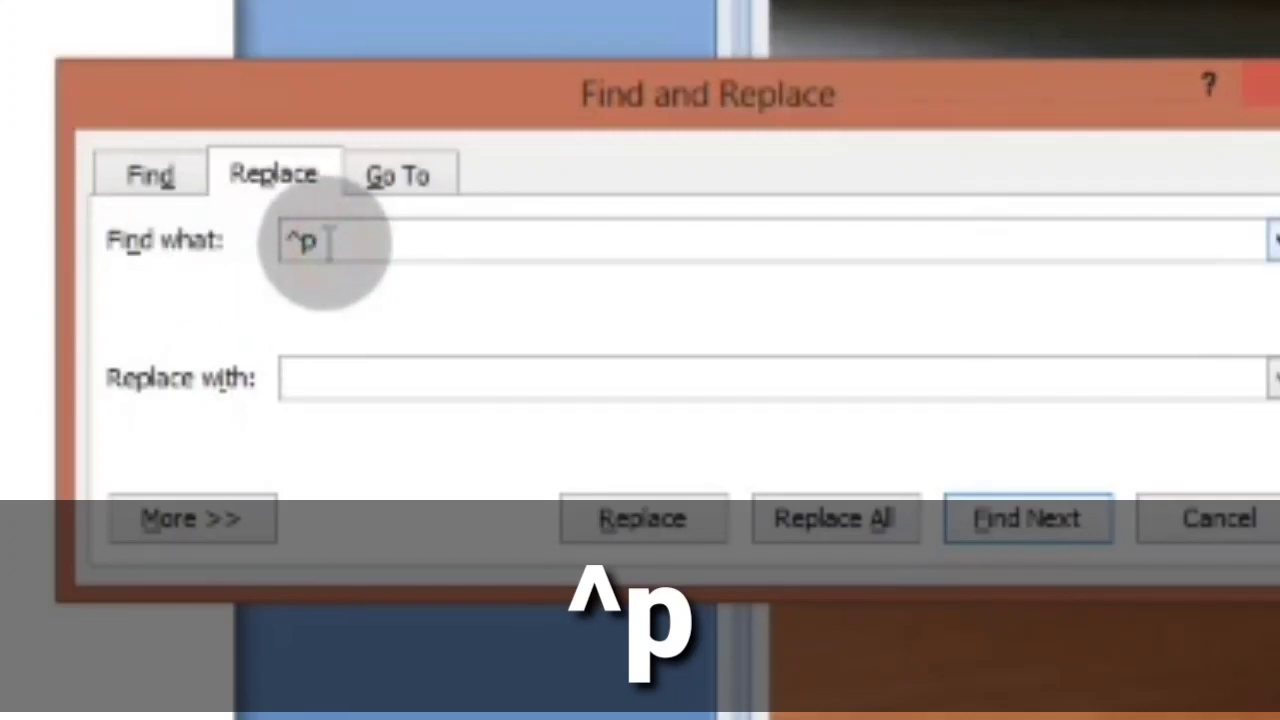
click(338, 236)
key(BackSpace)
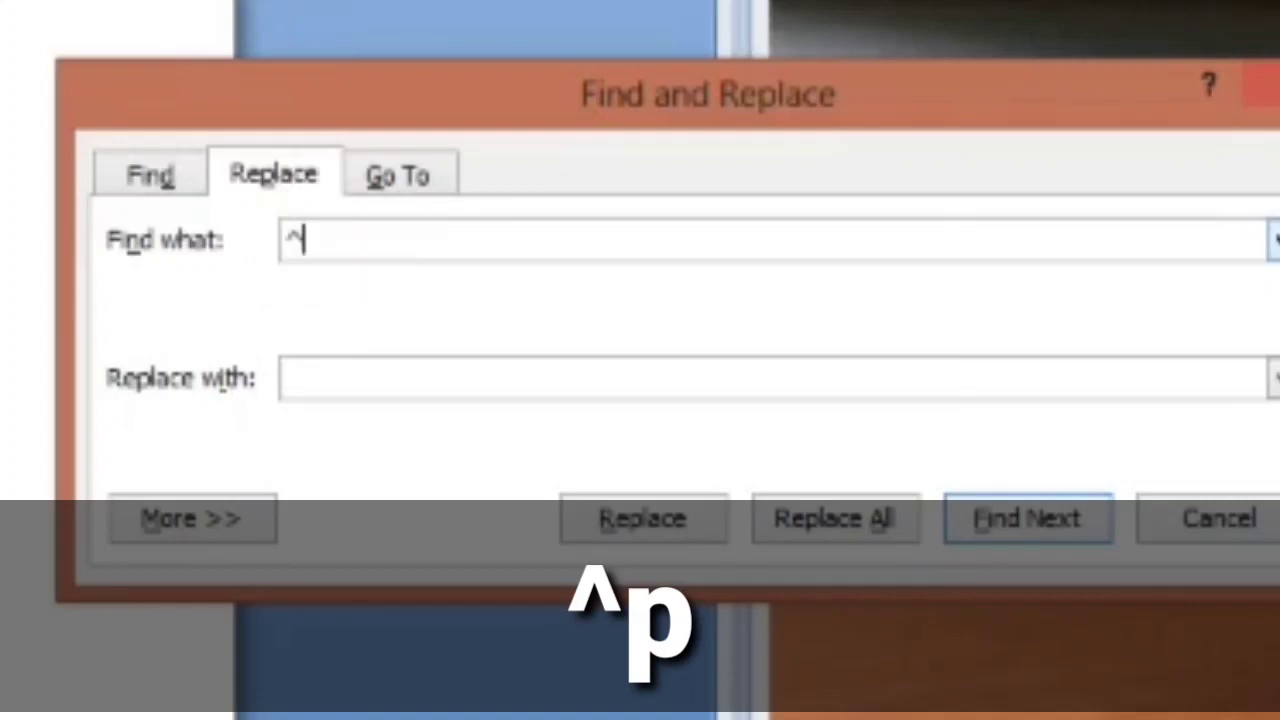
text(P)
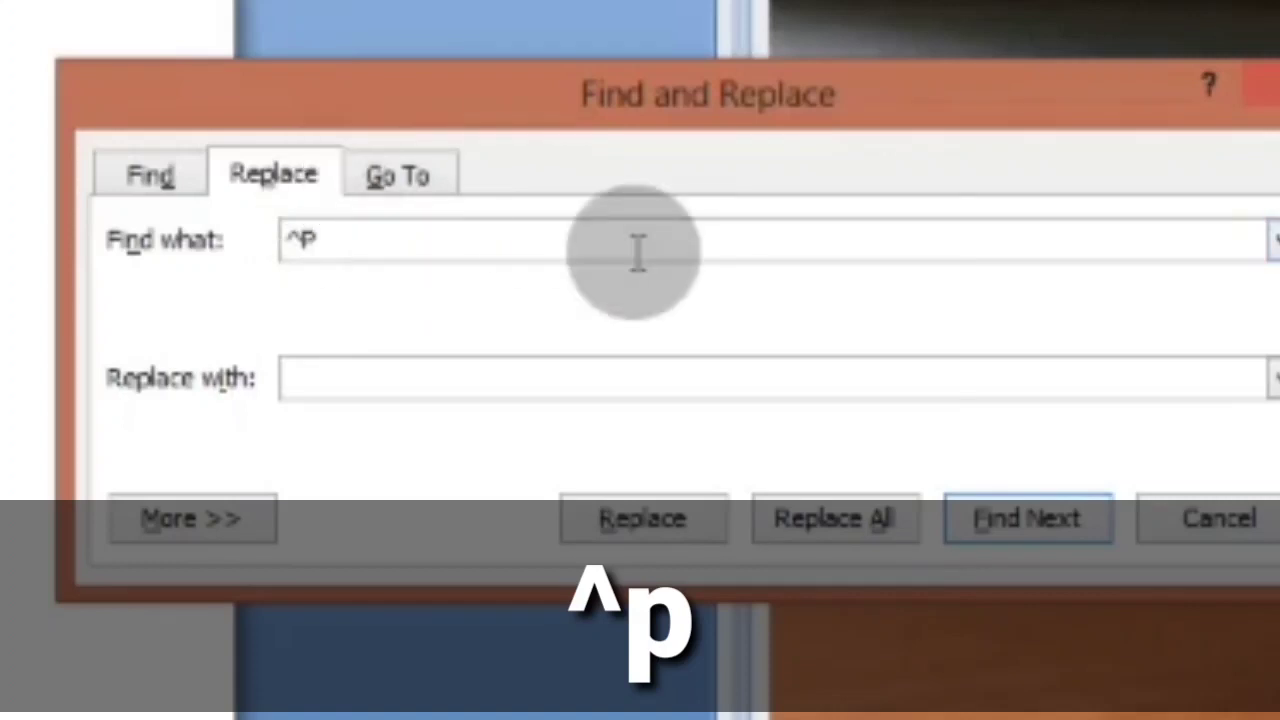
key(BackSpace)
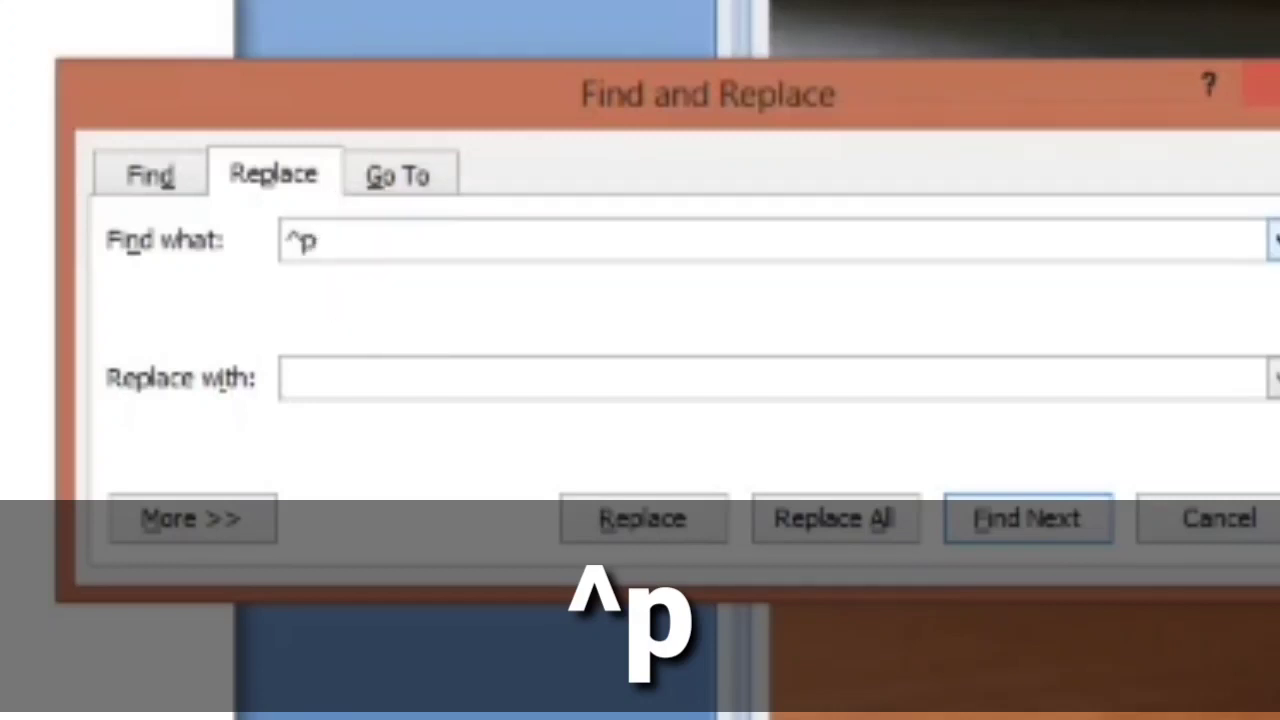
Set the replacement text to a single space and replace every paragraph mark in the document
click(362, 383)
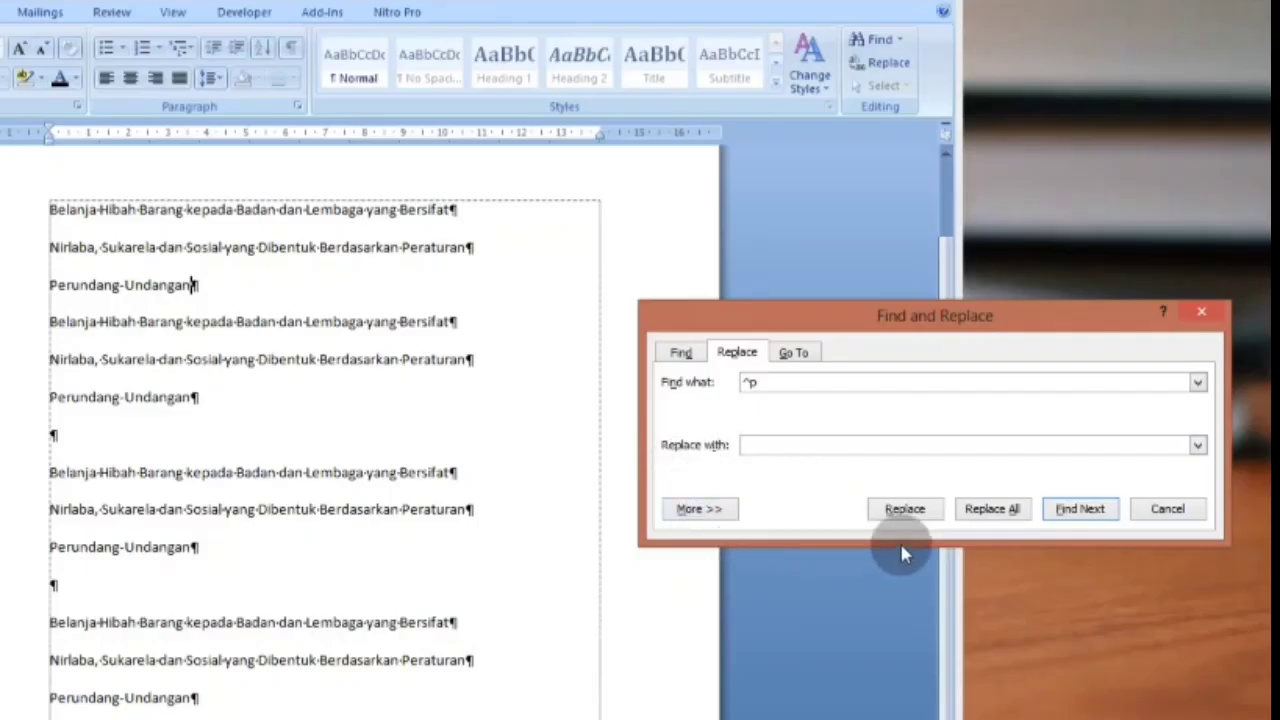
click(993, 513)
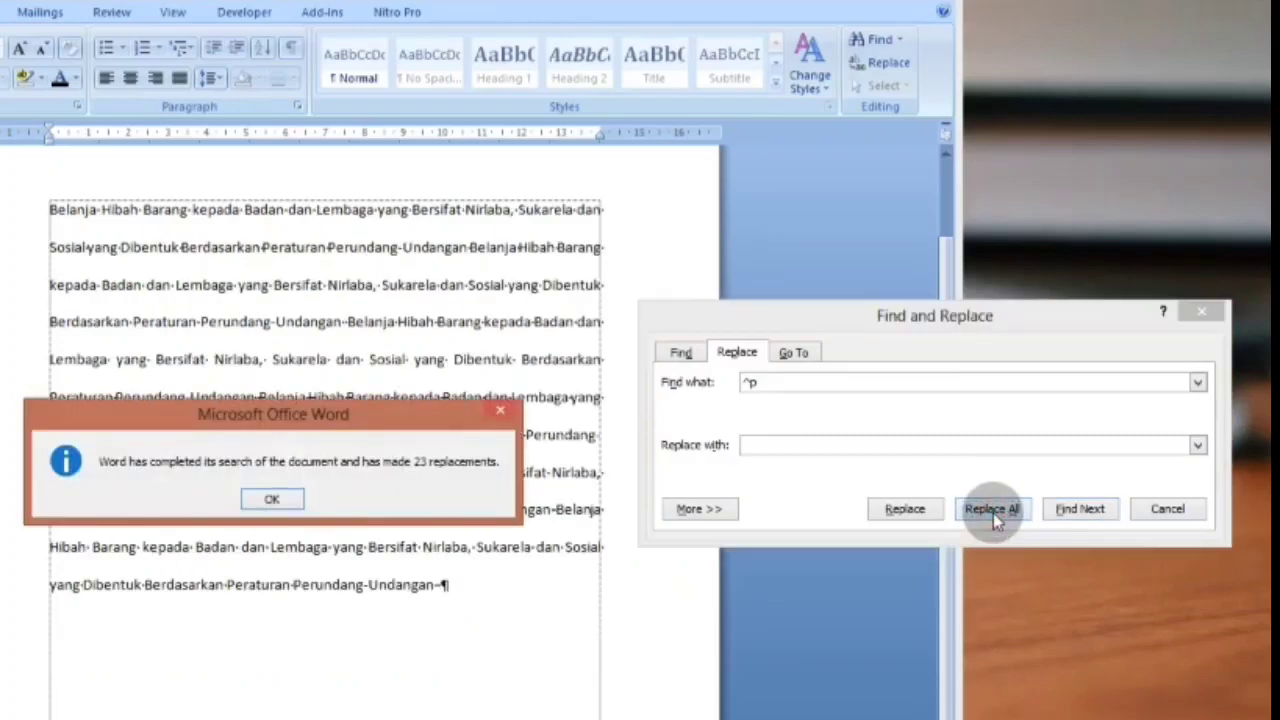
Close the replacement message and examine the merged text from its first words to the closing paragraph mark
click(271, 500)
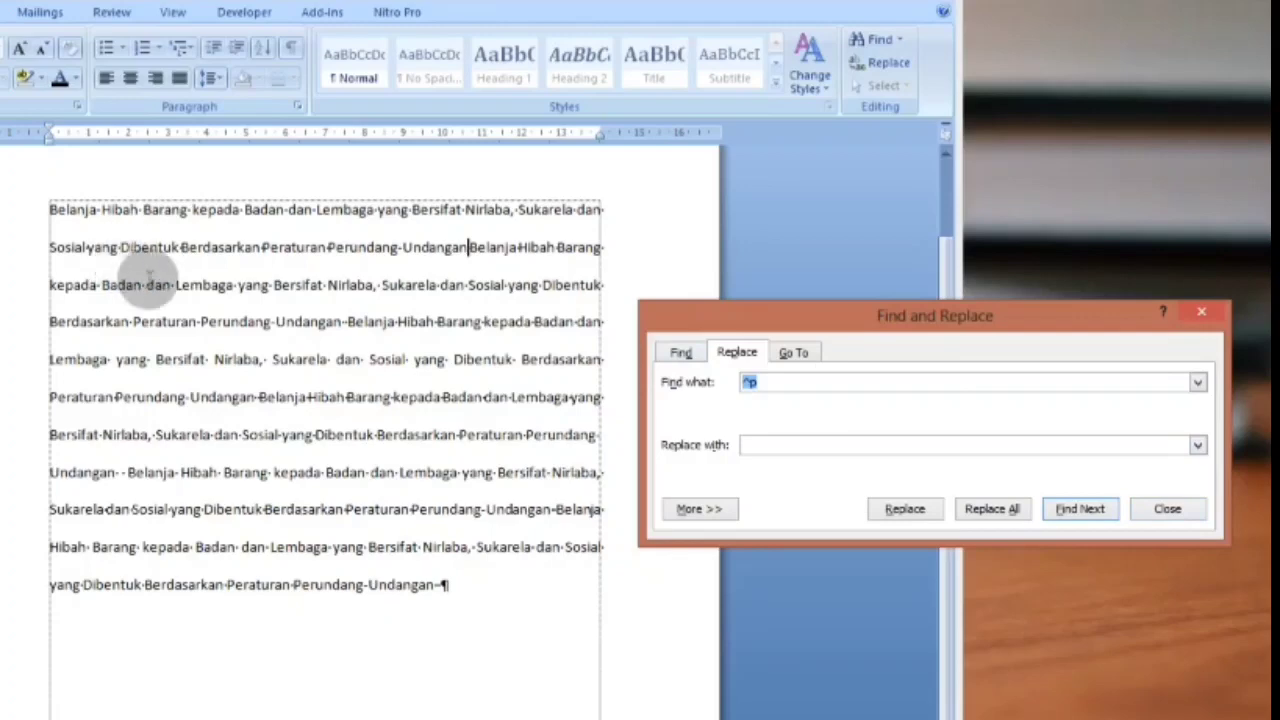
click(471, 592)
drag(43, 206, 448, 588)
click(441, 587)
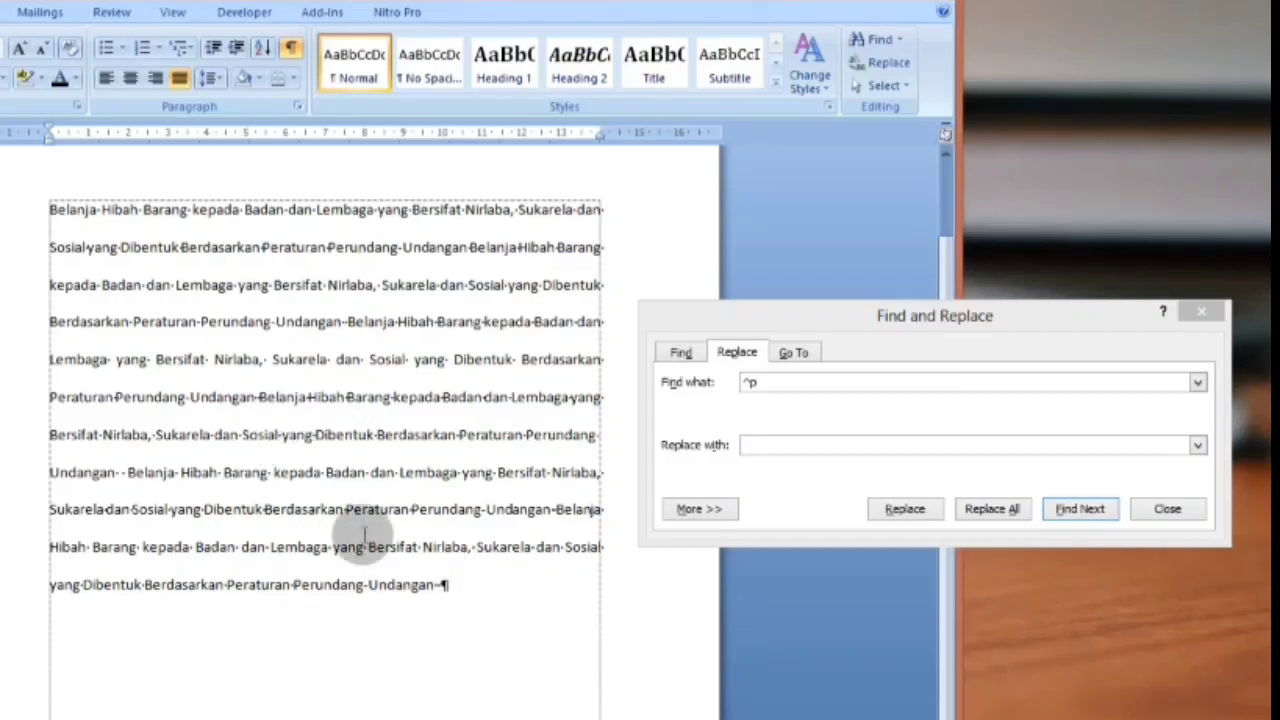
drag(50, 210, 143, 210)
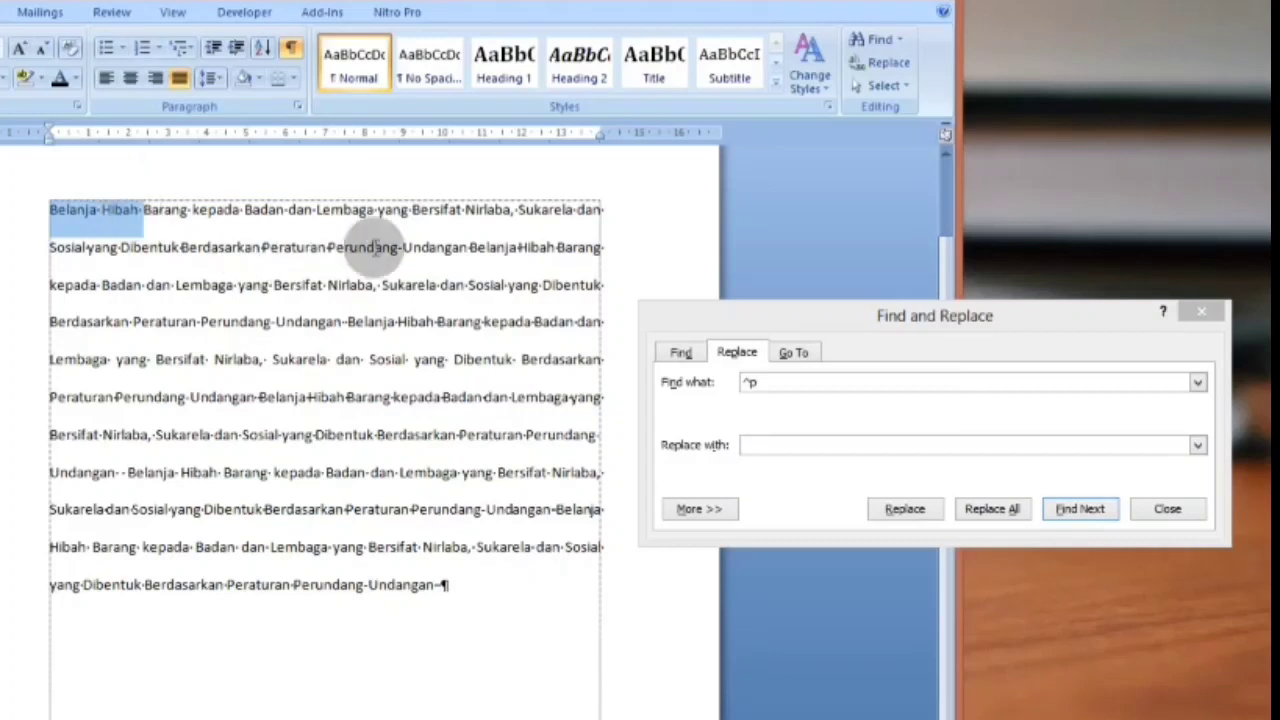
Try to split the merged text by hand into three paragraphs with tab-indented first lines
click(519, 247)
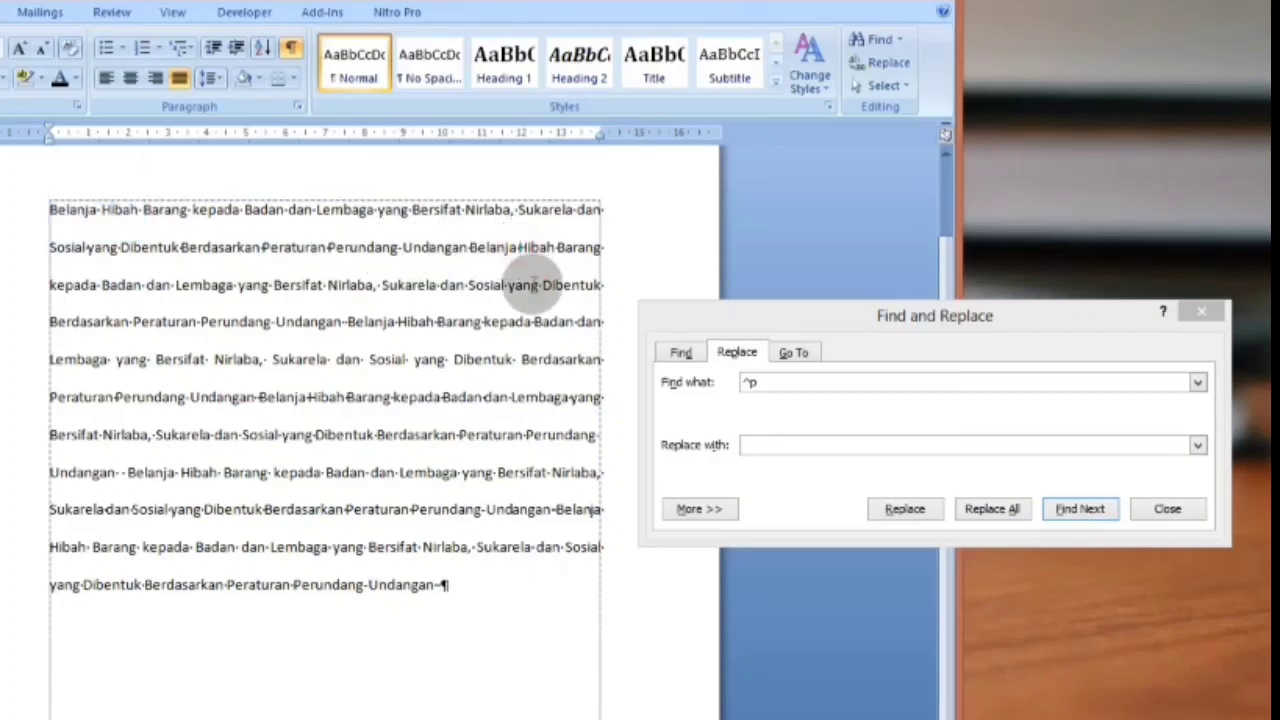
key(Return)
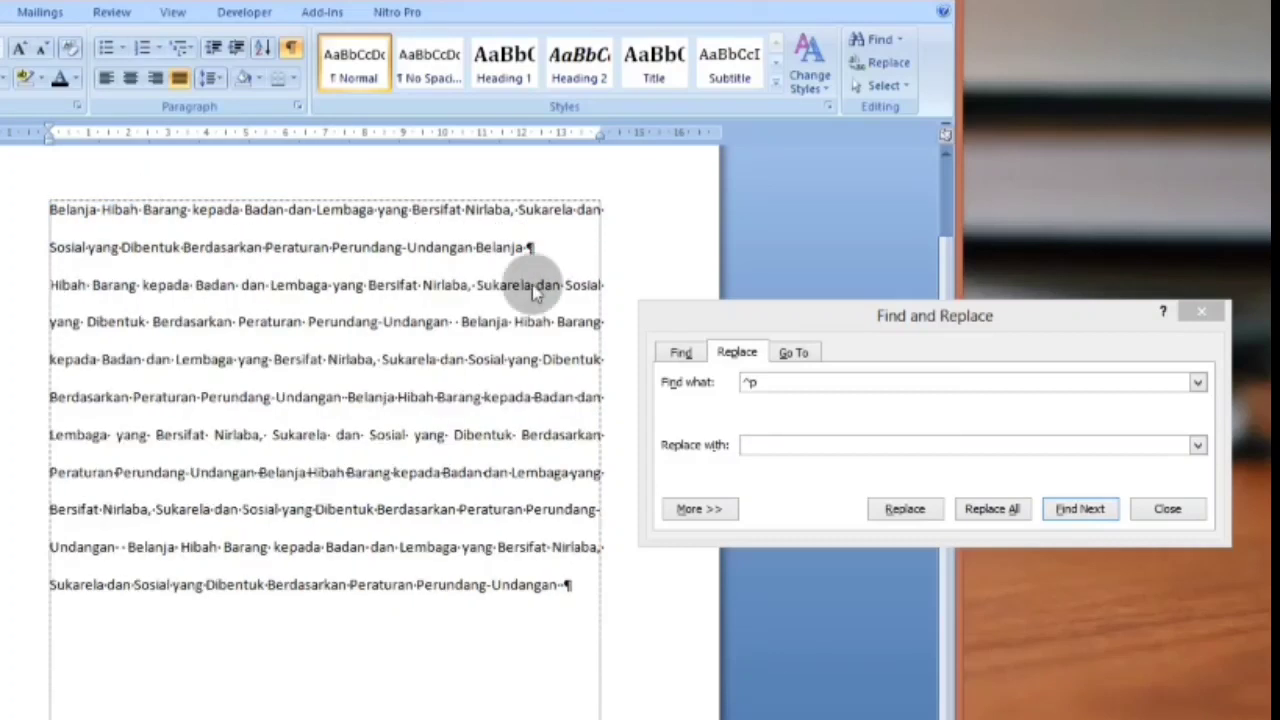
key(Tab)
click(55, 212)
key(Tab)
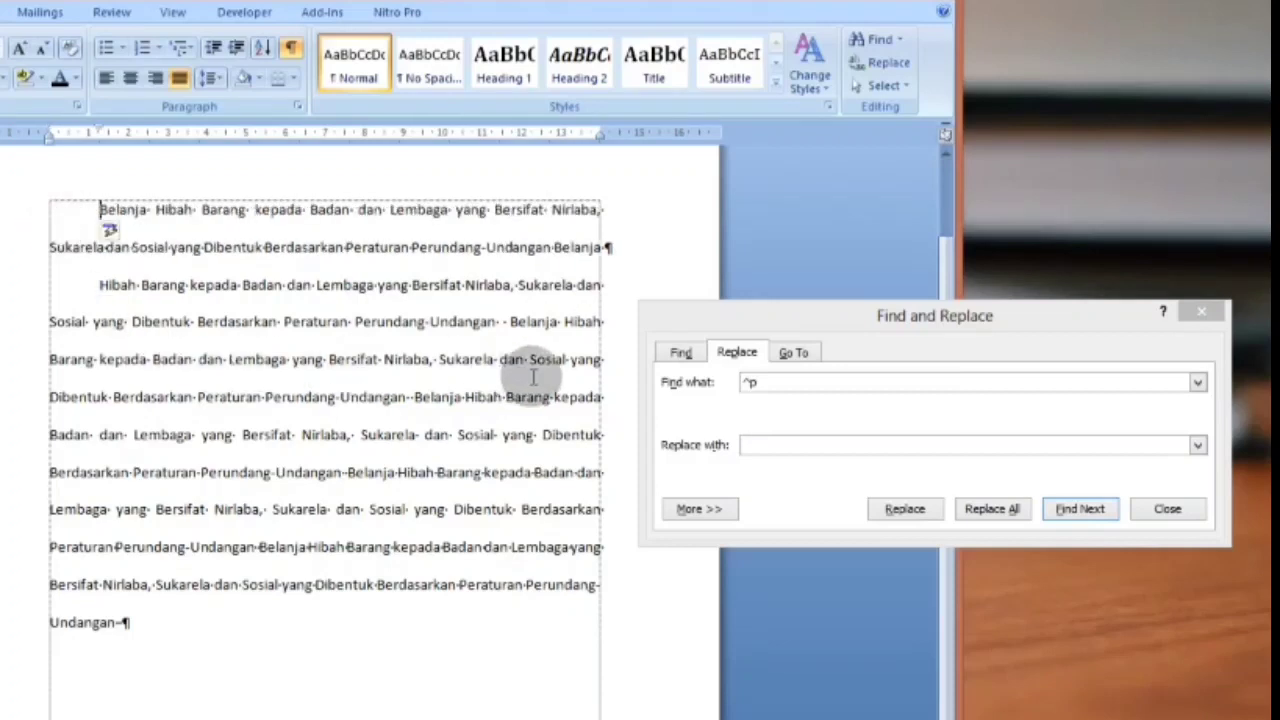
key(Return)
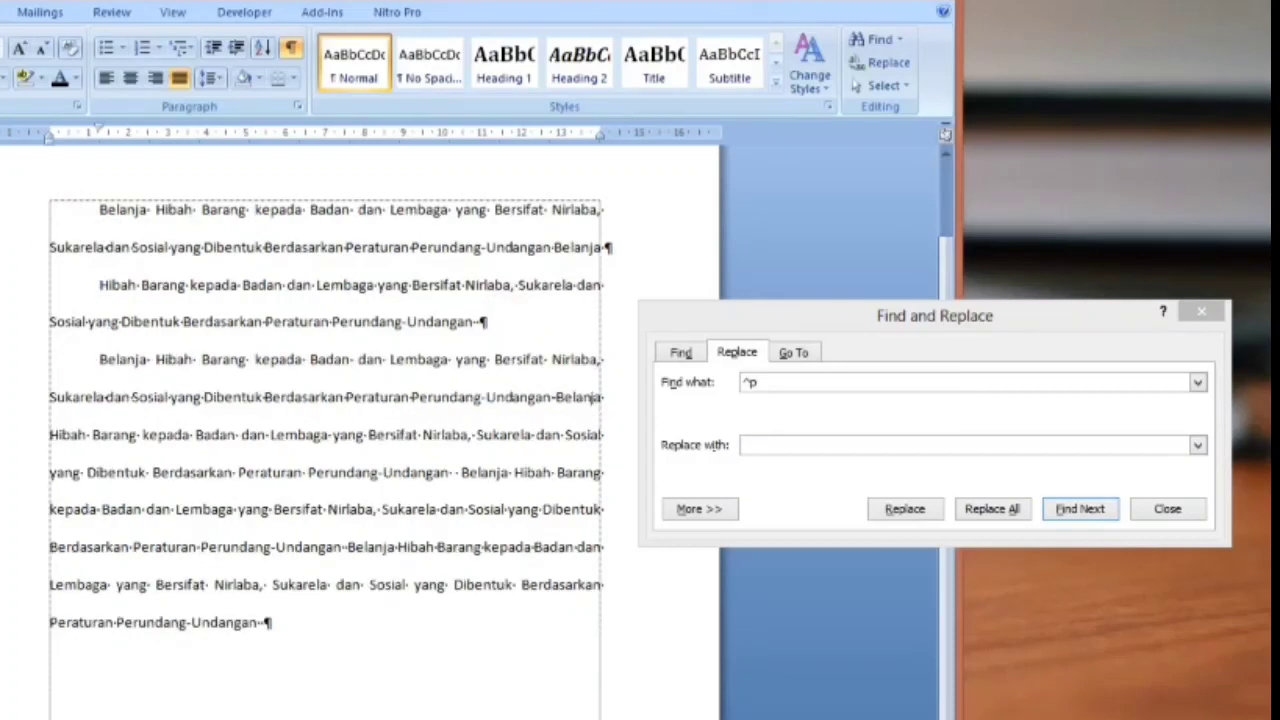
Undo the manual paragraph breaks and indents, as well as the replacement of all paragraph marks
key(ctrl+z)
key(ctrl+z)
key(ctrl+z)
key(ctrl+z)
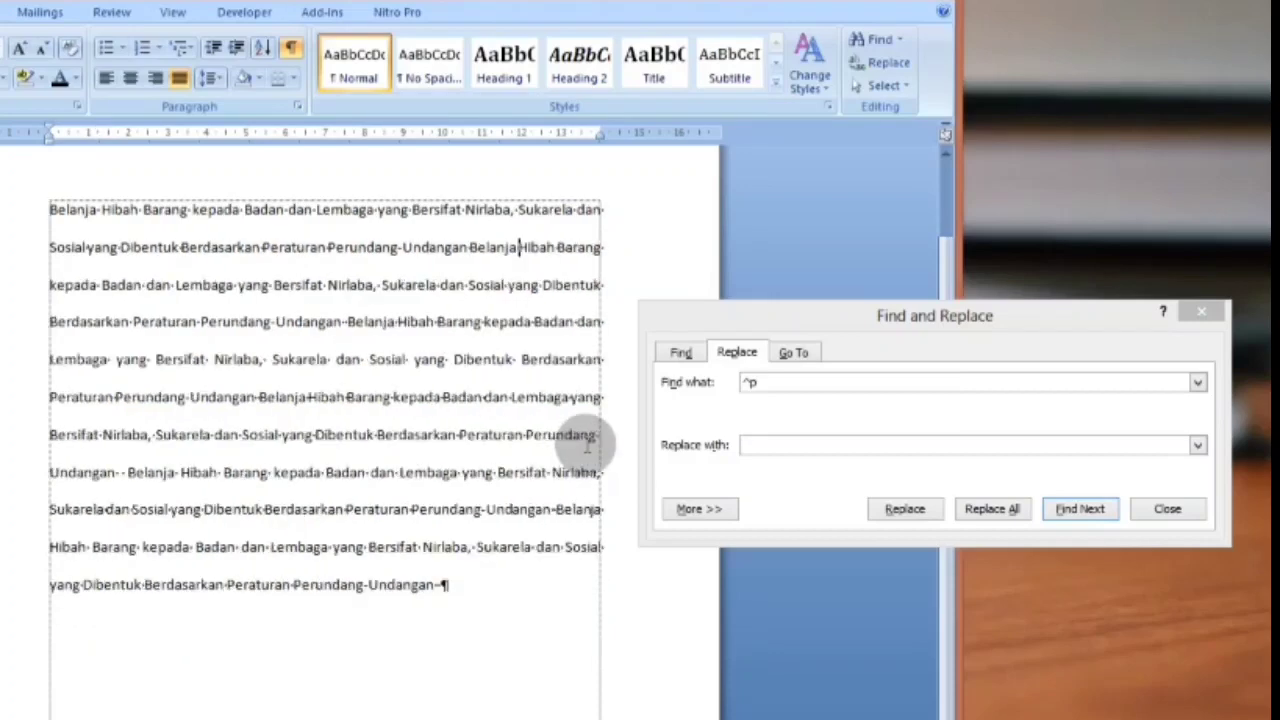
key(ctrl+z)
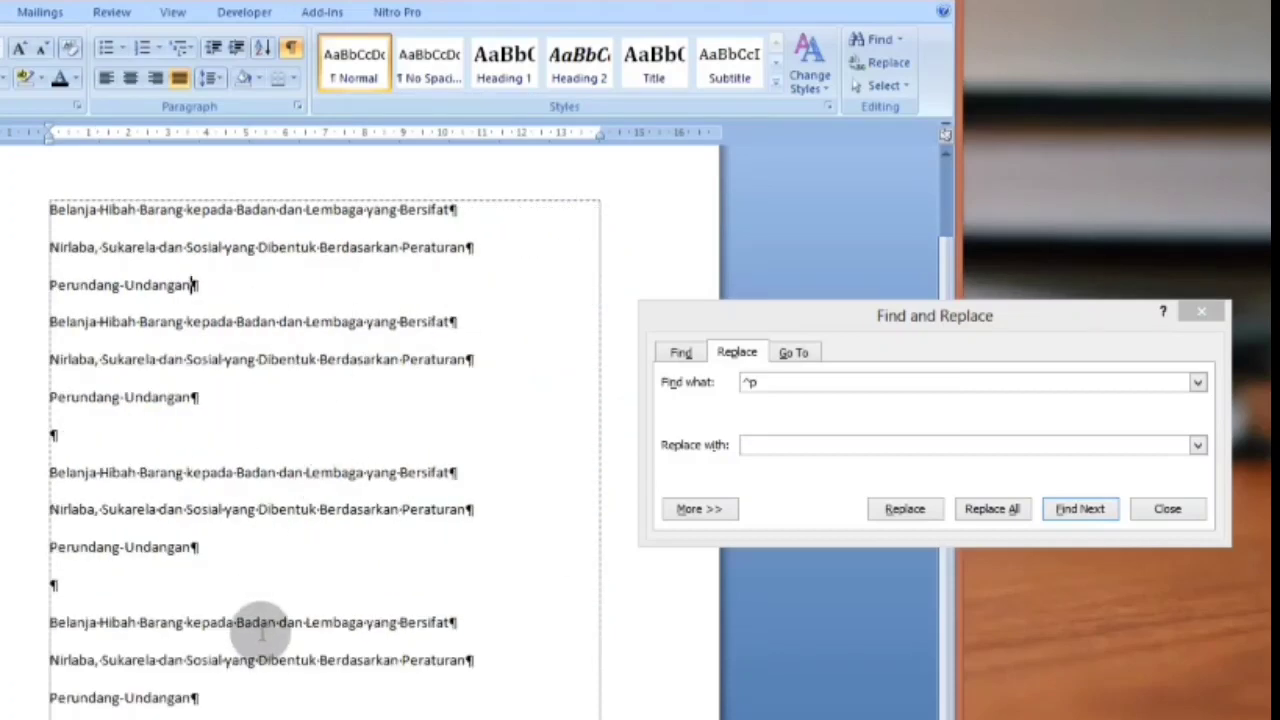
Examine the repeated three-line blocks by highlighting them one after another
scroll(264, 680, down, 3)
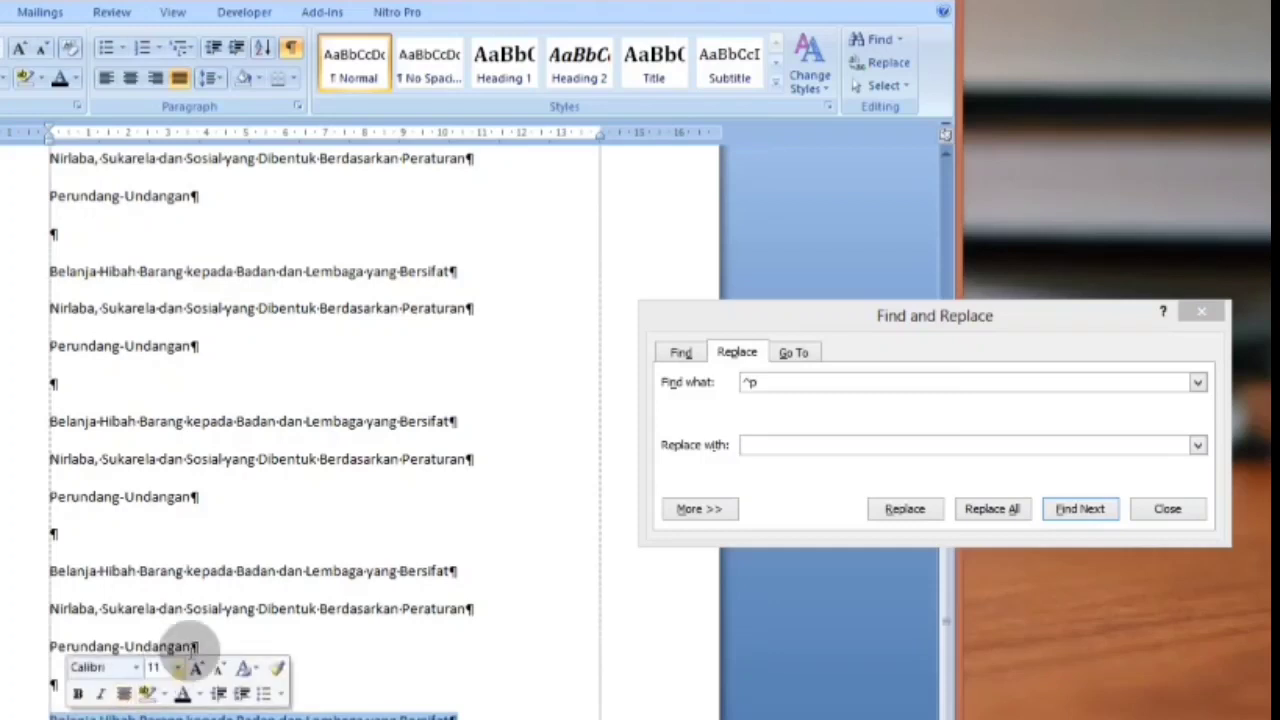
drag(243, 646, 50, 583)
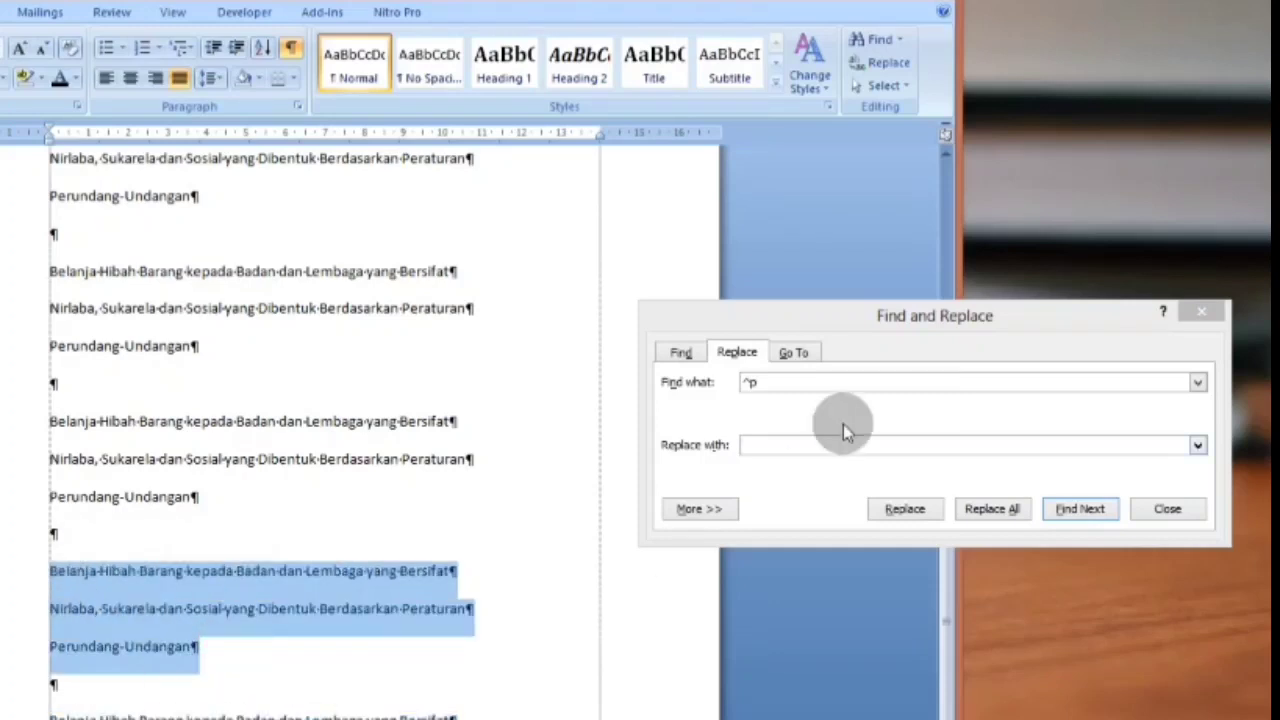
click(1015, 510)
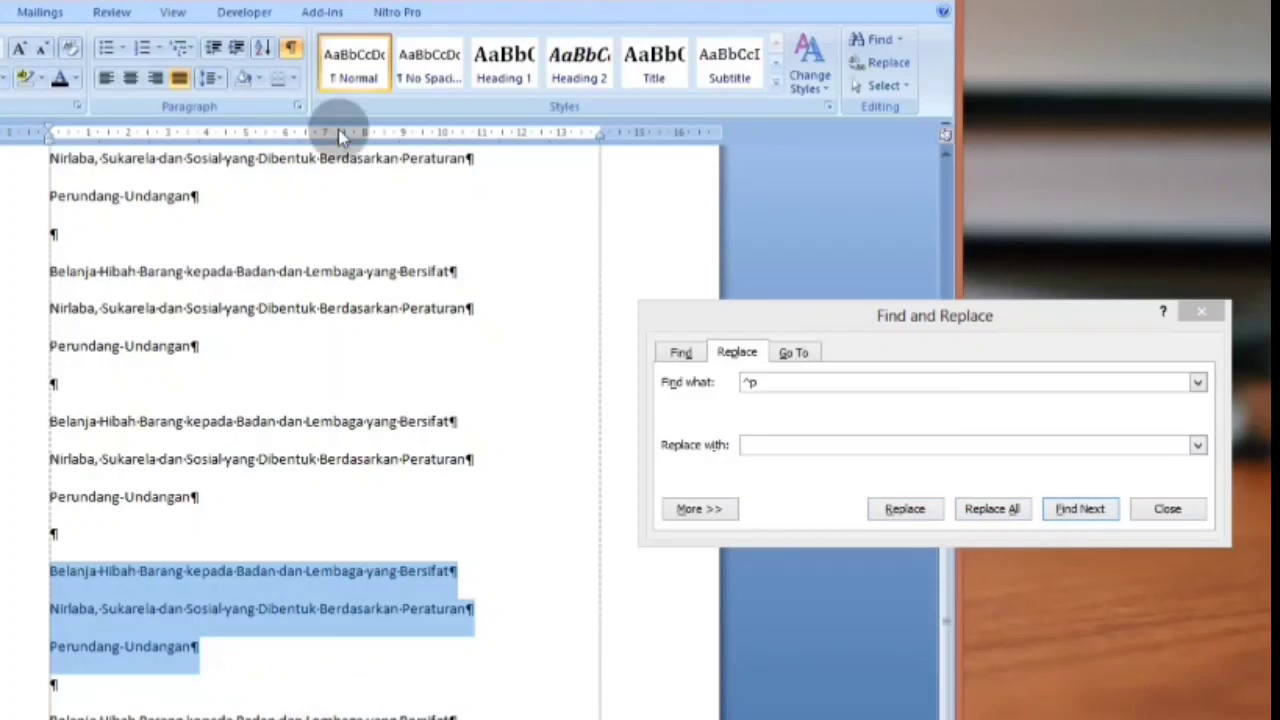
scroll(337, 517, up, 5)
drag(293, 366, 51, 306)
drag(206, 500, 50, 425)
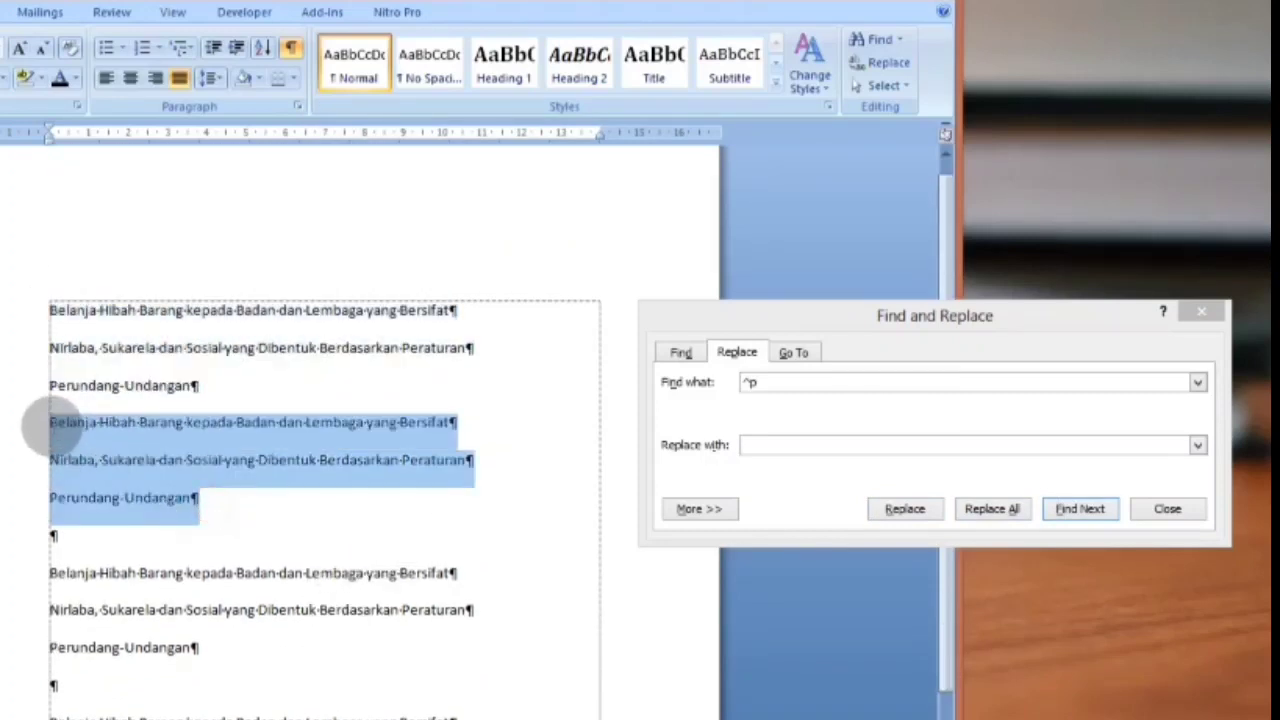
drag(218, 655, 34, 580)
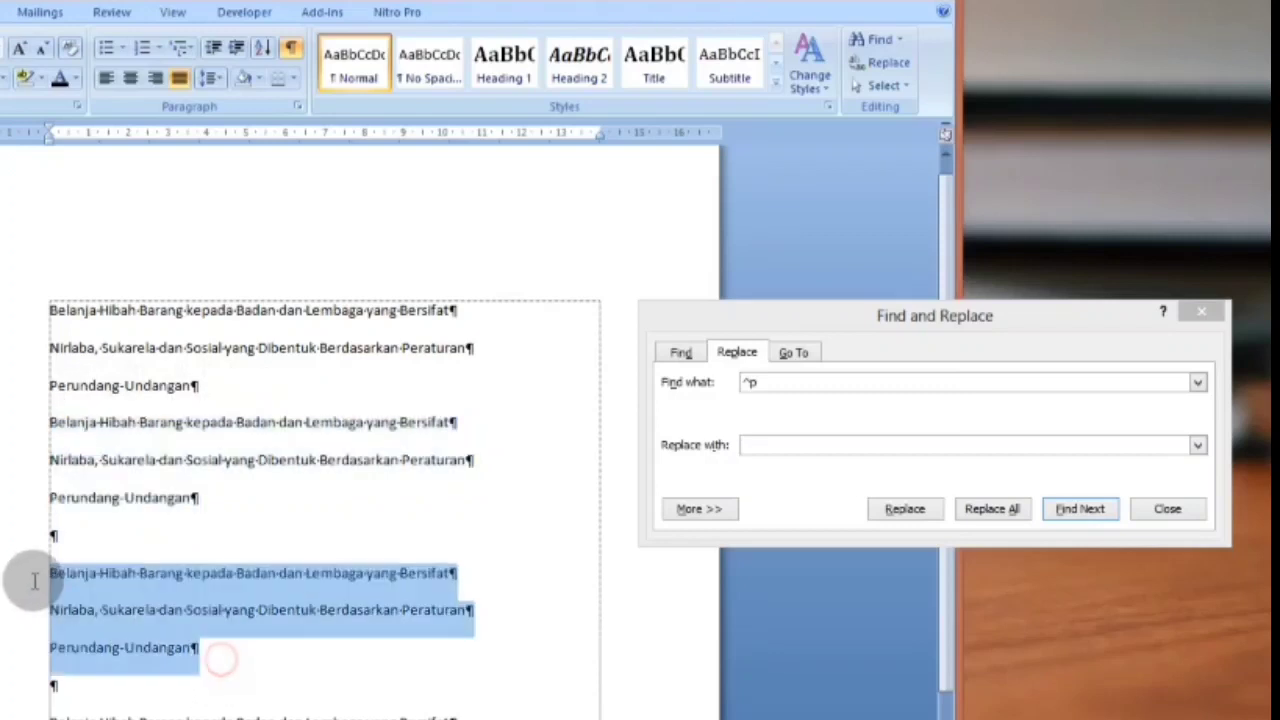
Insert an empty paragraph after the first three-line block to separate it from the second
click(252, 491)
click(219, 385)
key(Return)
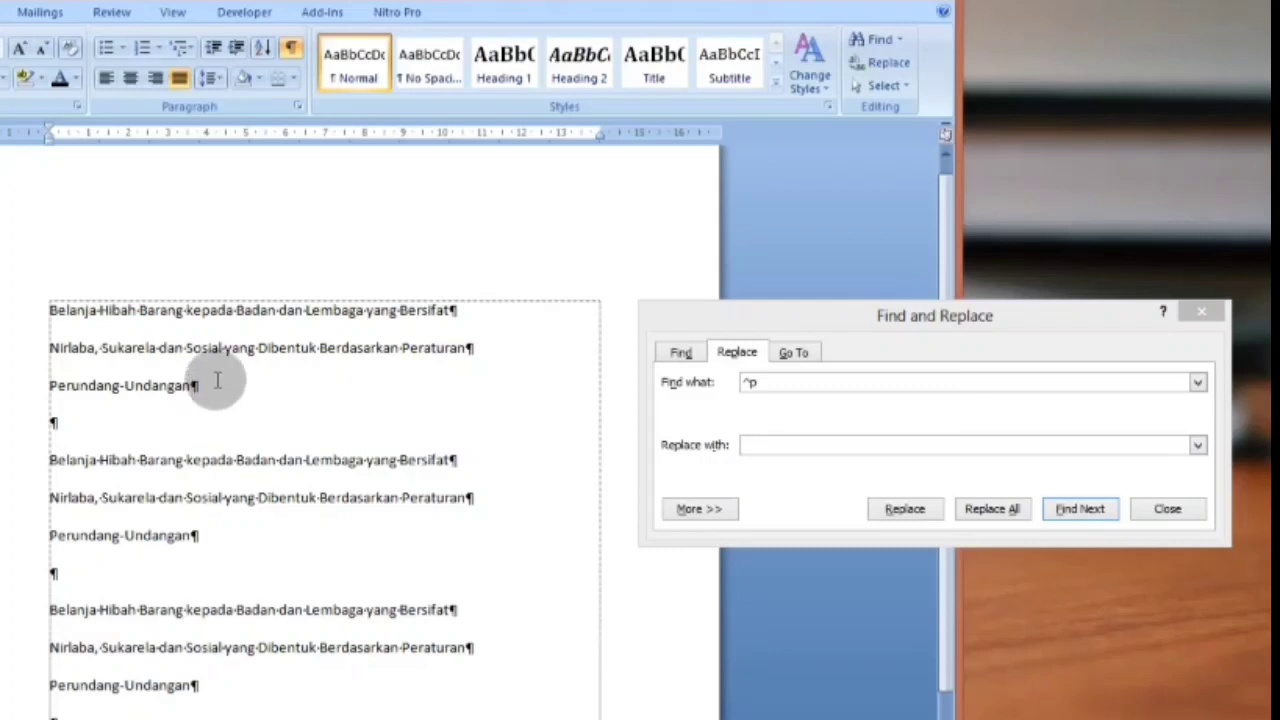
Select the first three-line block and replace its inner ^p paragraph marks with spaces one at a time
drag(214, 390, 137, 386)
drag(75, 348, 50, 312)
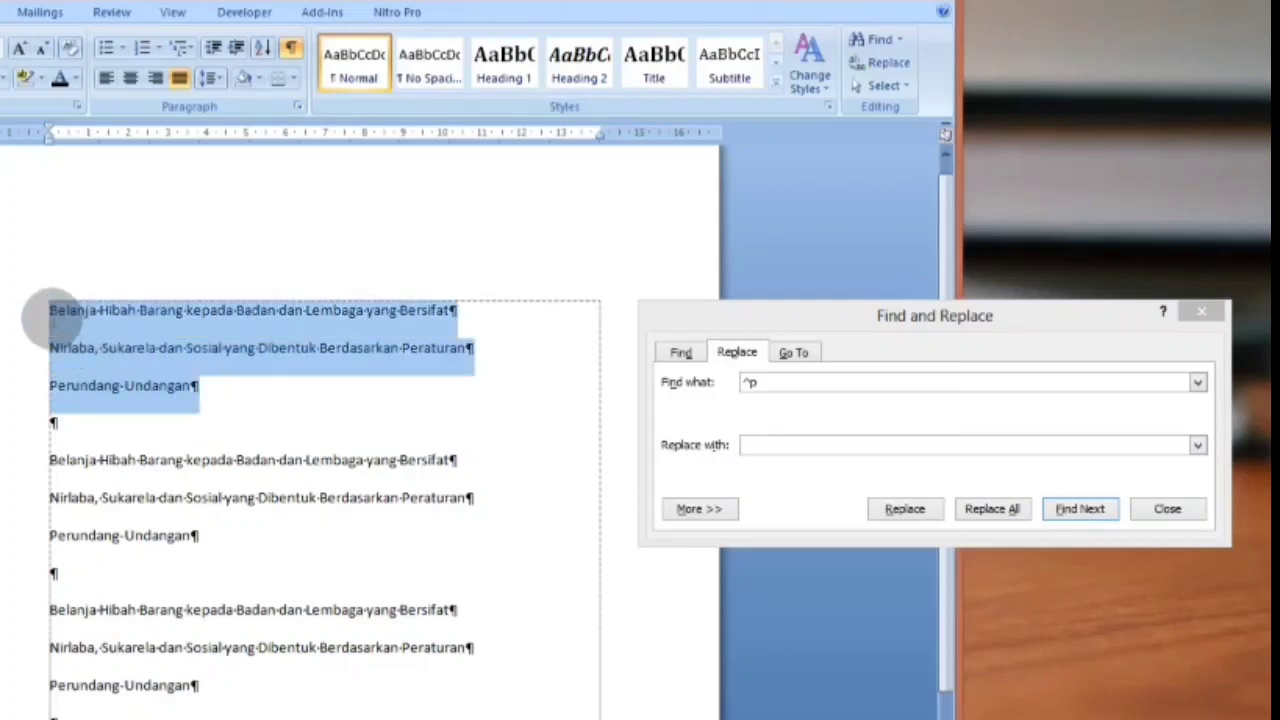
click(768, 385)
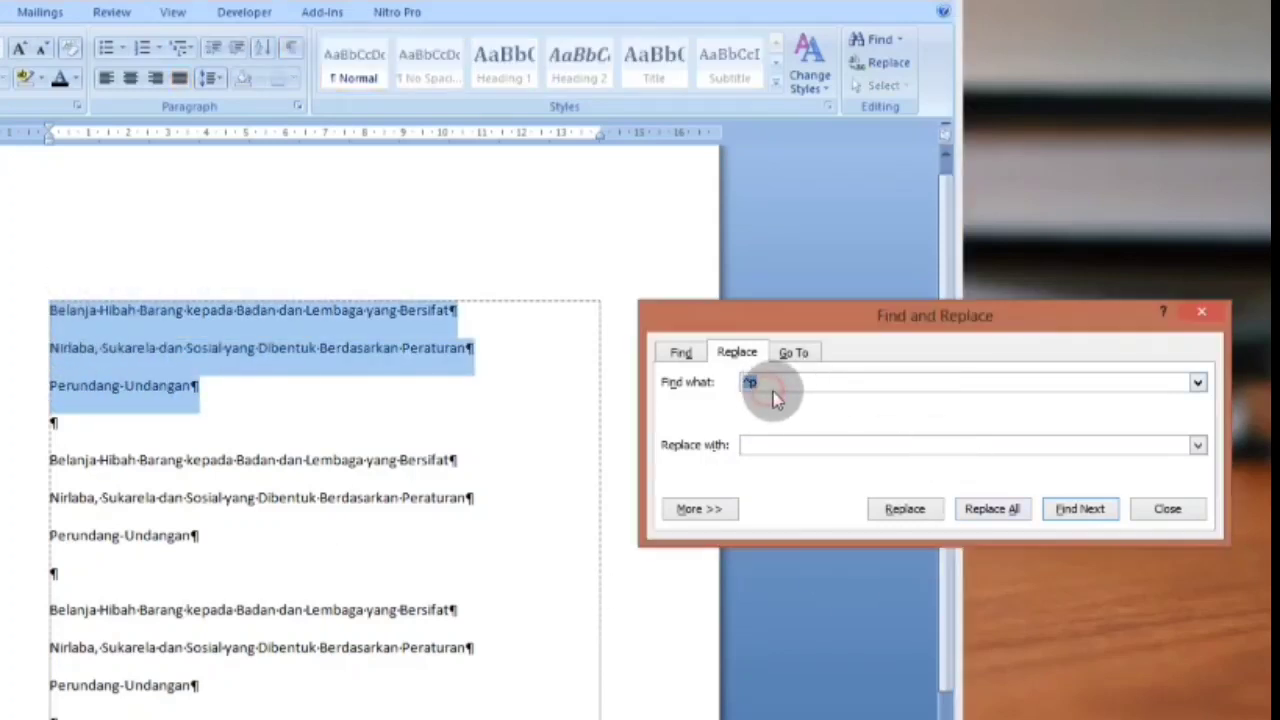
click(771, 385)
click(771, 443)
click(906, 513)
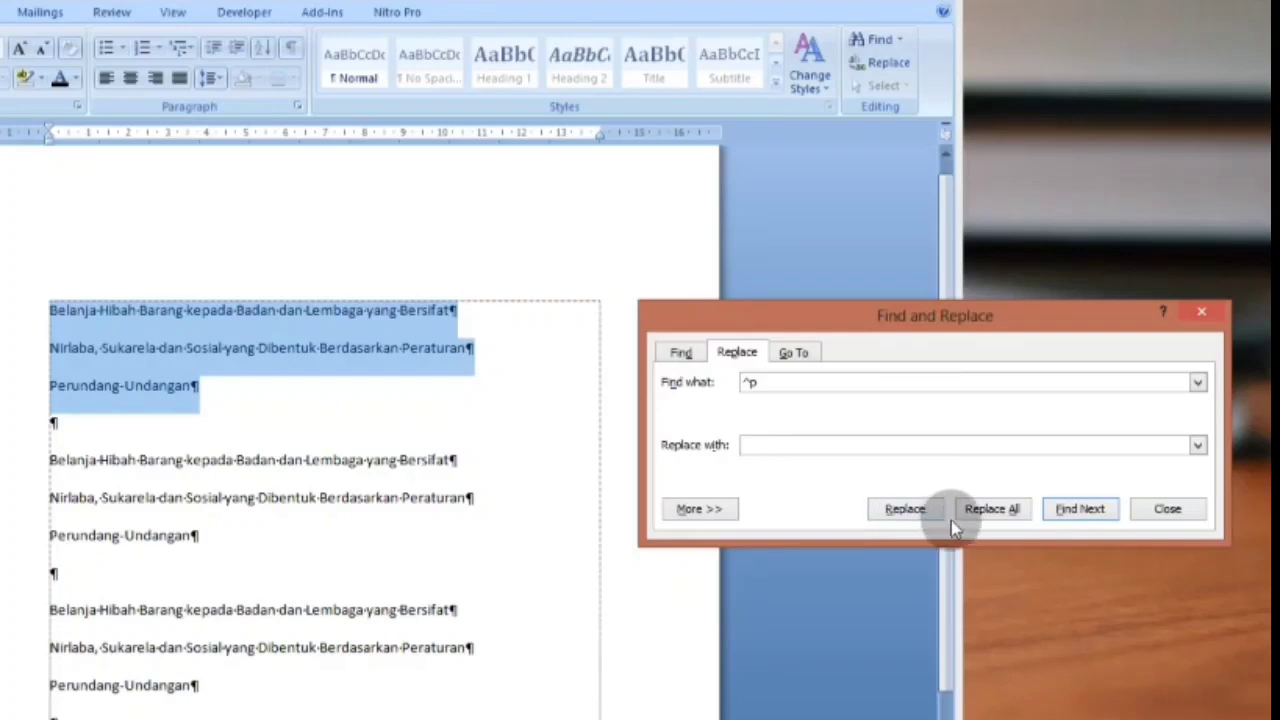
click(899, 513)
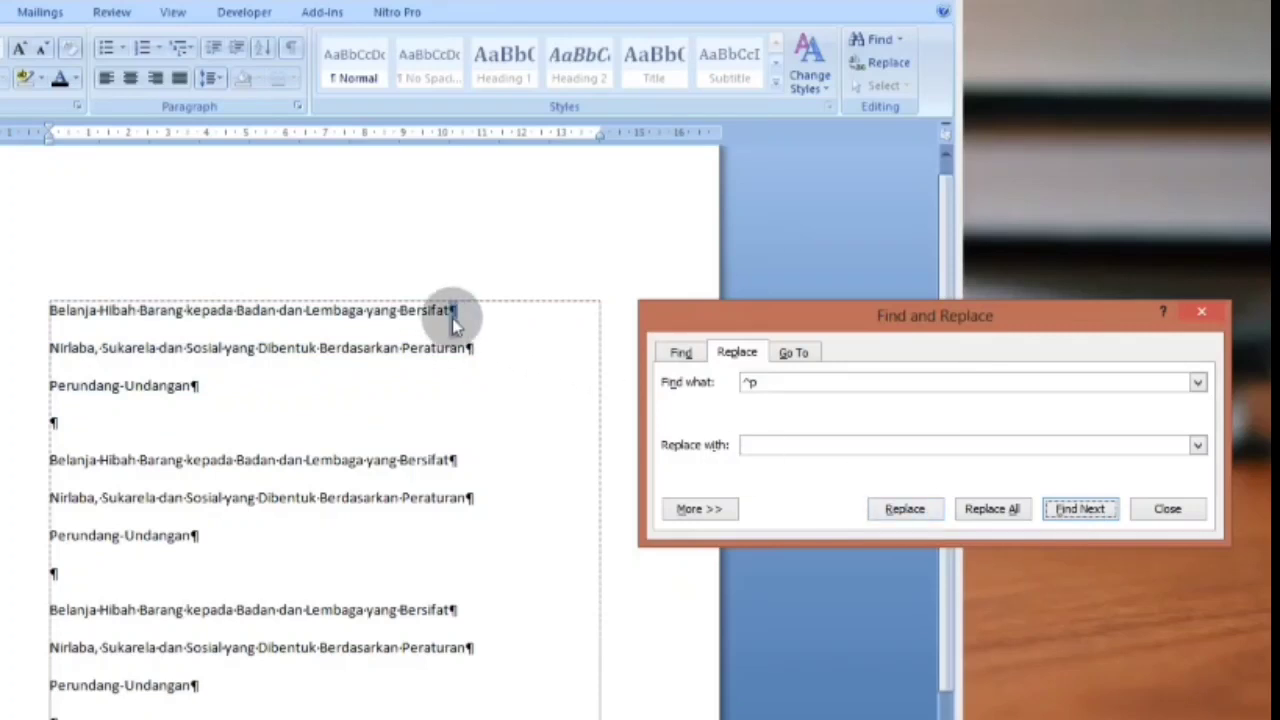
click(897, 516)
click(899, 516)
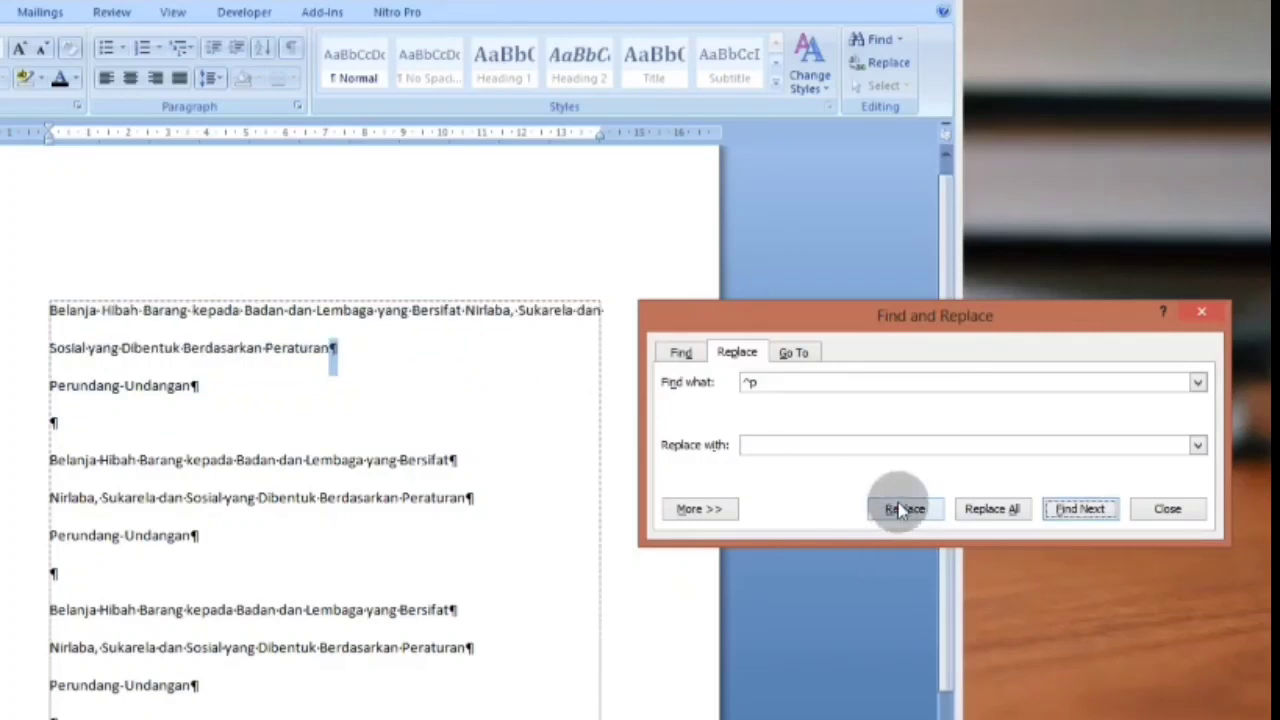
click(456, 422)
click(454, 422)
click(474, 459)
click(198, 497)
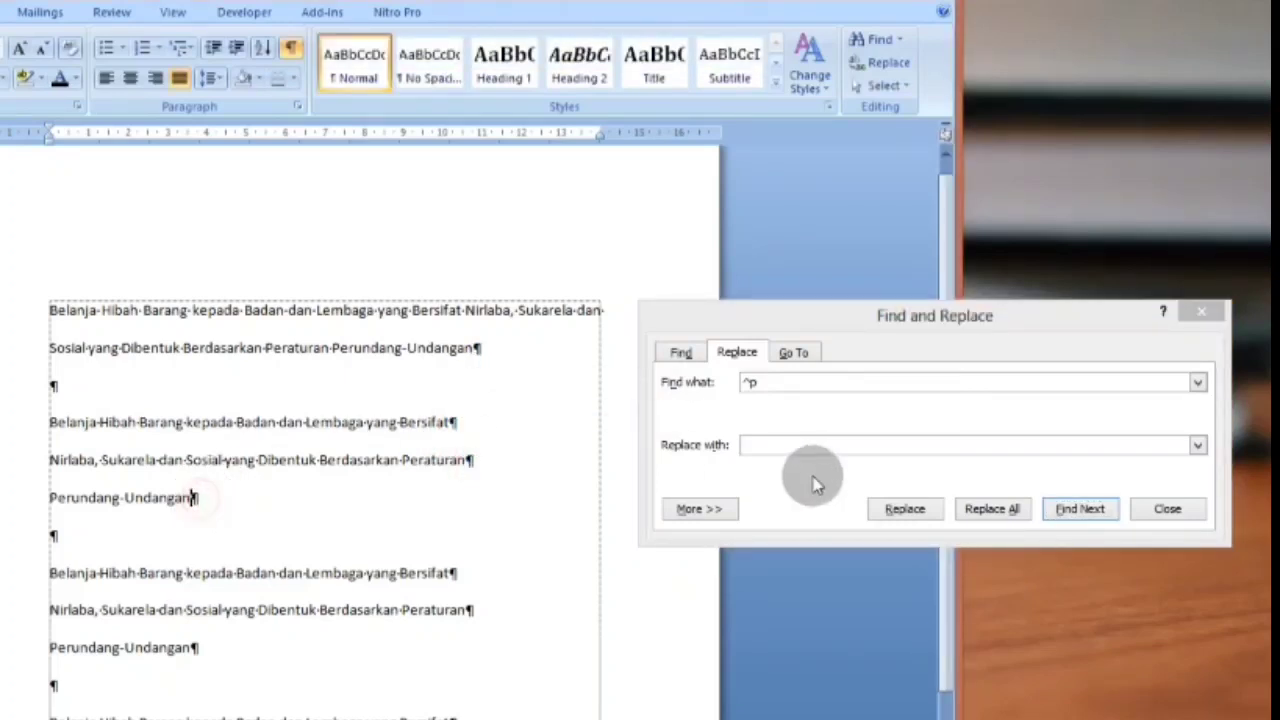
click(892, 508)
Indent the first line of the merged first paragraph with a tab
click(478, 345)
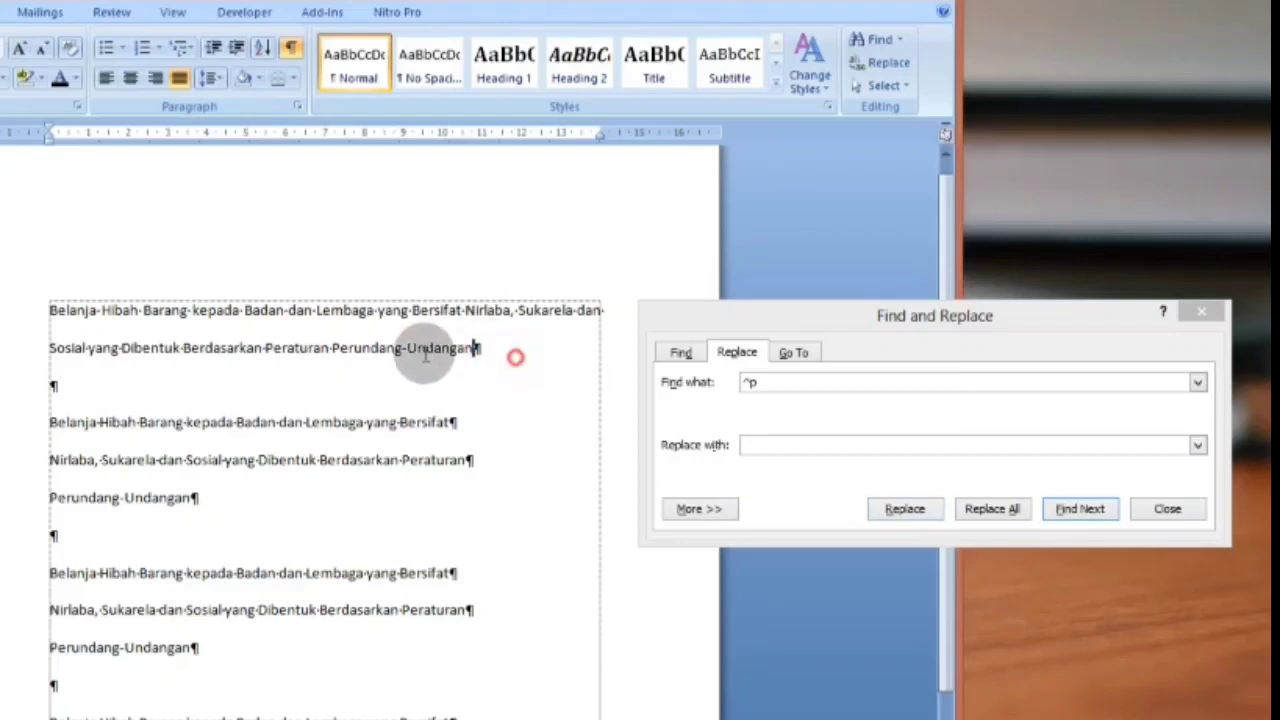
triple_click(478, 348)
click(50, 310)
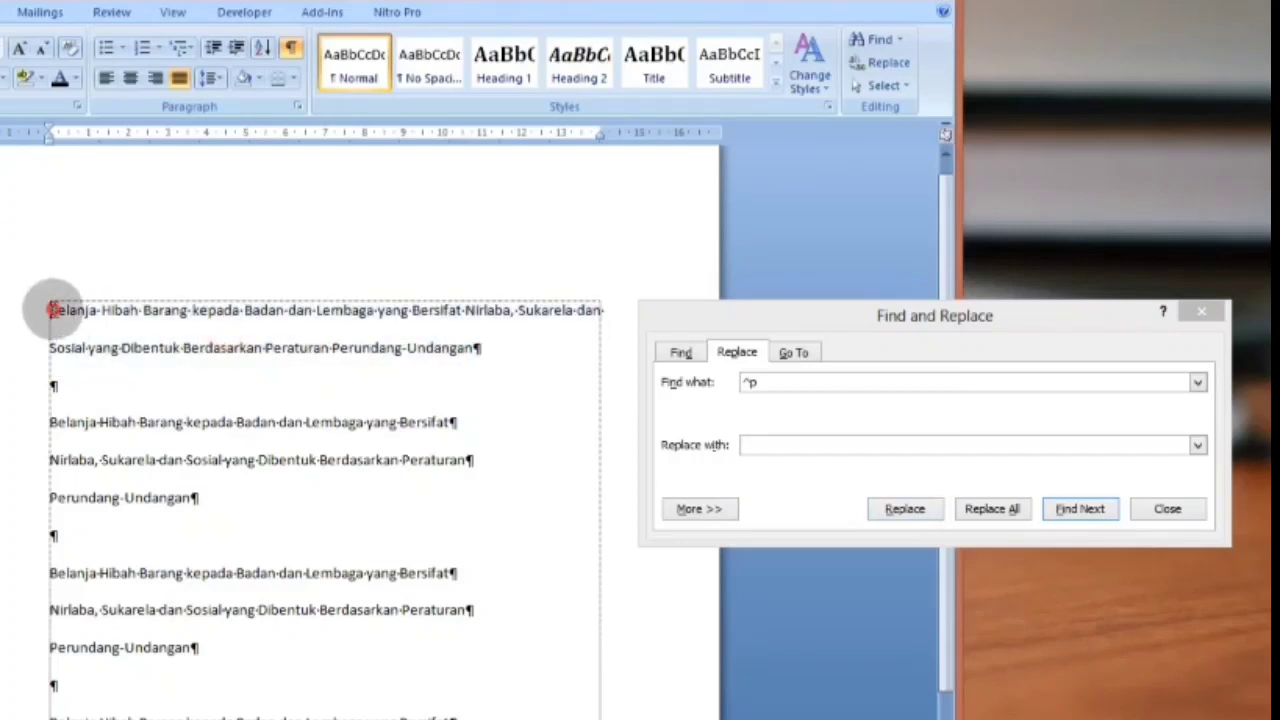
key(Tab)
Replace the inner paragraph marks of the second block with spaces one at a time and indent its first line
click(216, 499)
drag(226, 498, 52, 432)
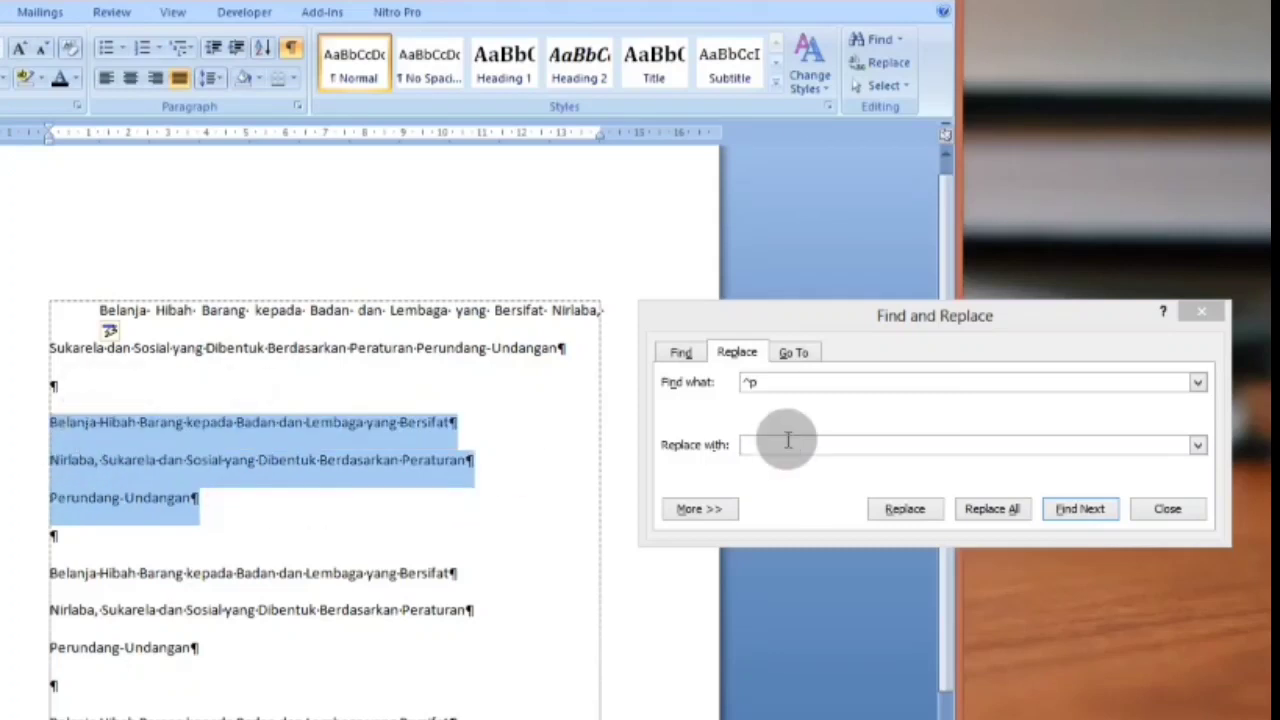
click(903, 510)
click(903, 510)
click(903, 510)
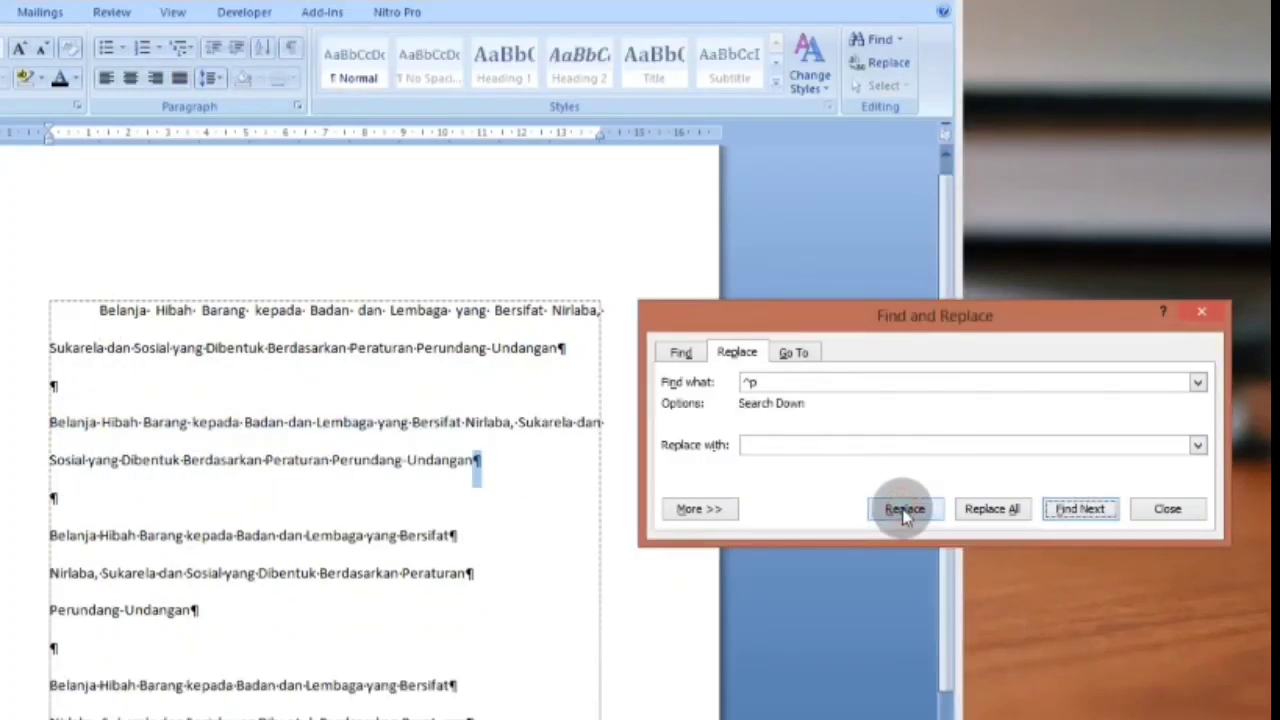
click(290, 459)
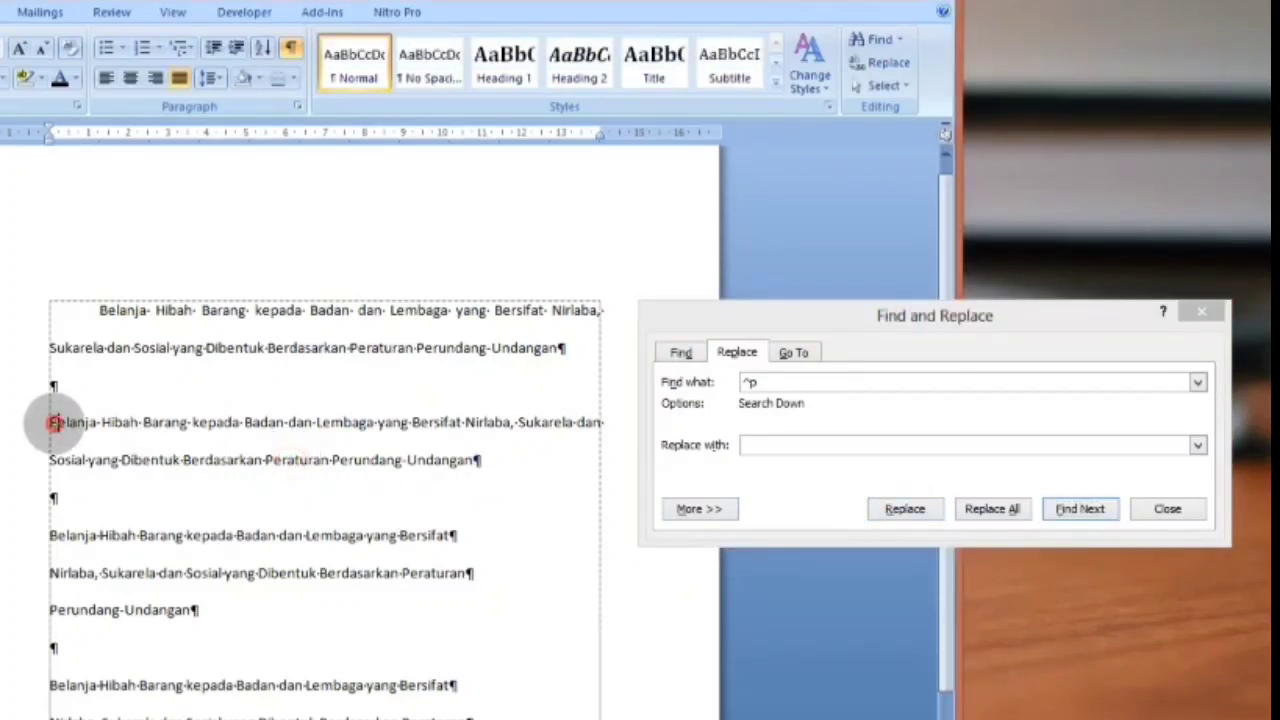
key(Tab)
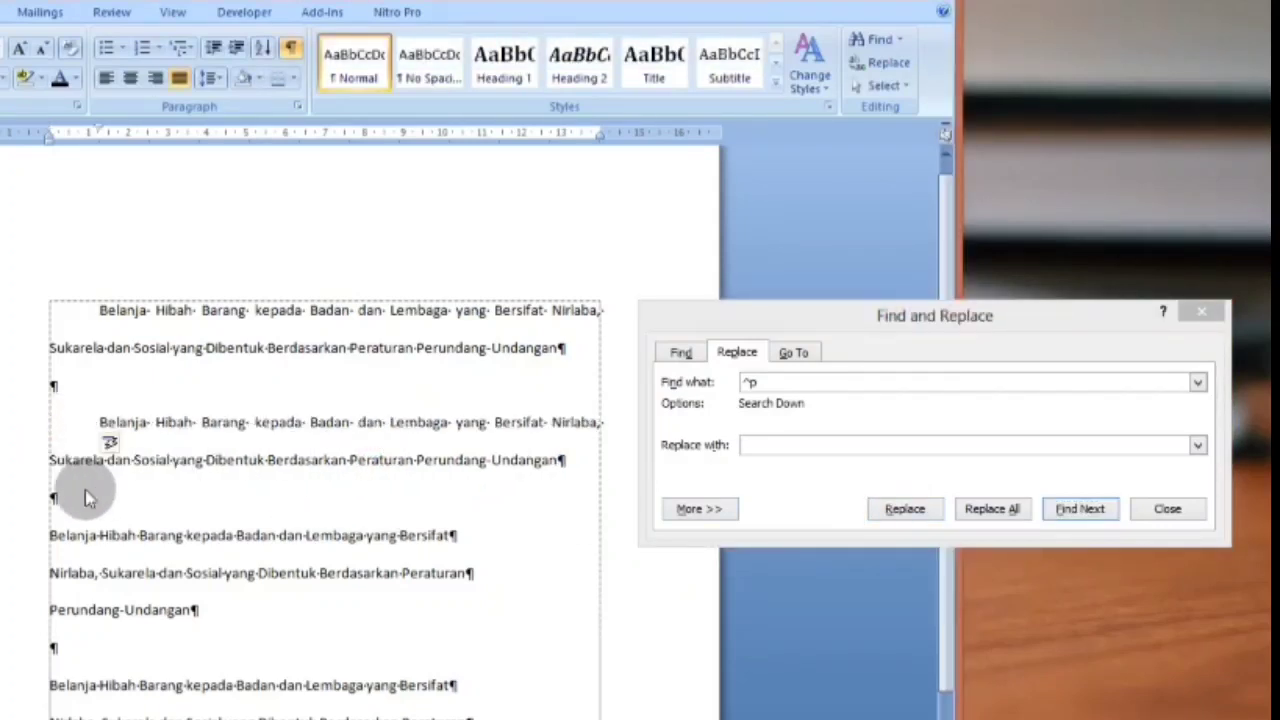
Replace the inner paragraph marks of the third block with spaces one at a time and indent its first line
drag(237, 600, 50, 535)
drag(240, 612, 34, 543)
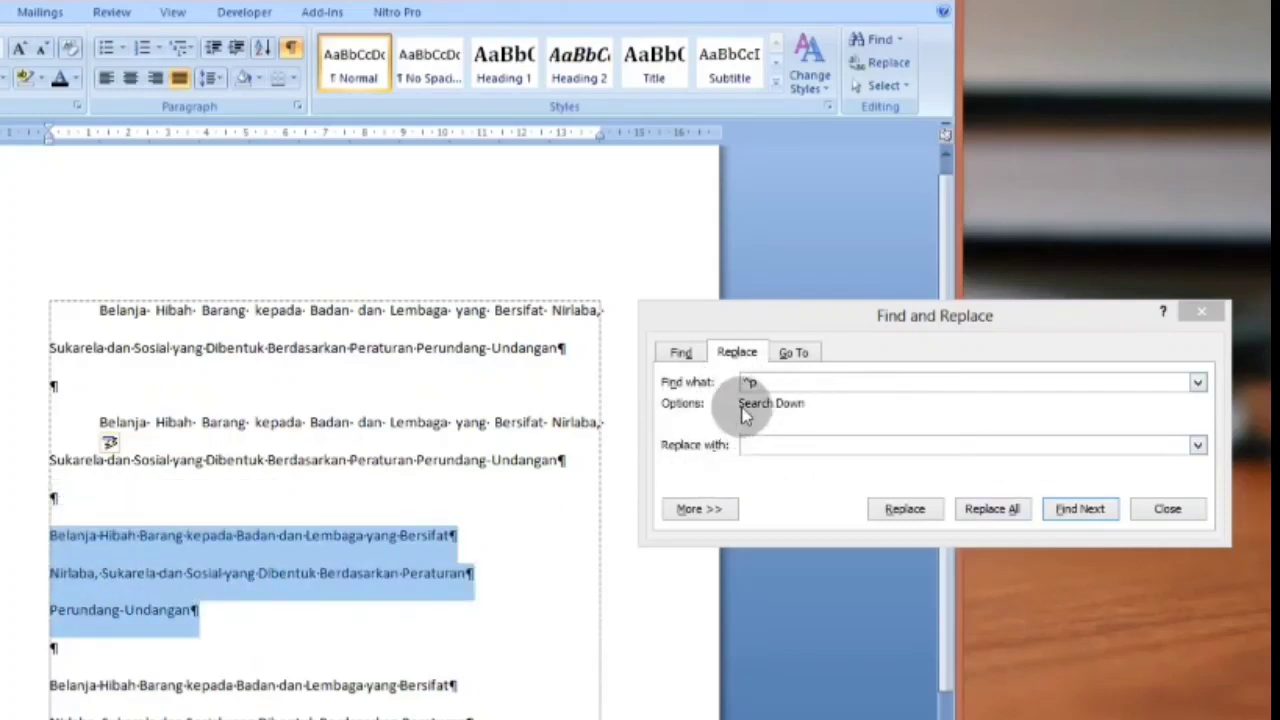
click(920, 510)
click(920, 510)
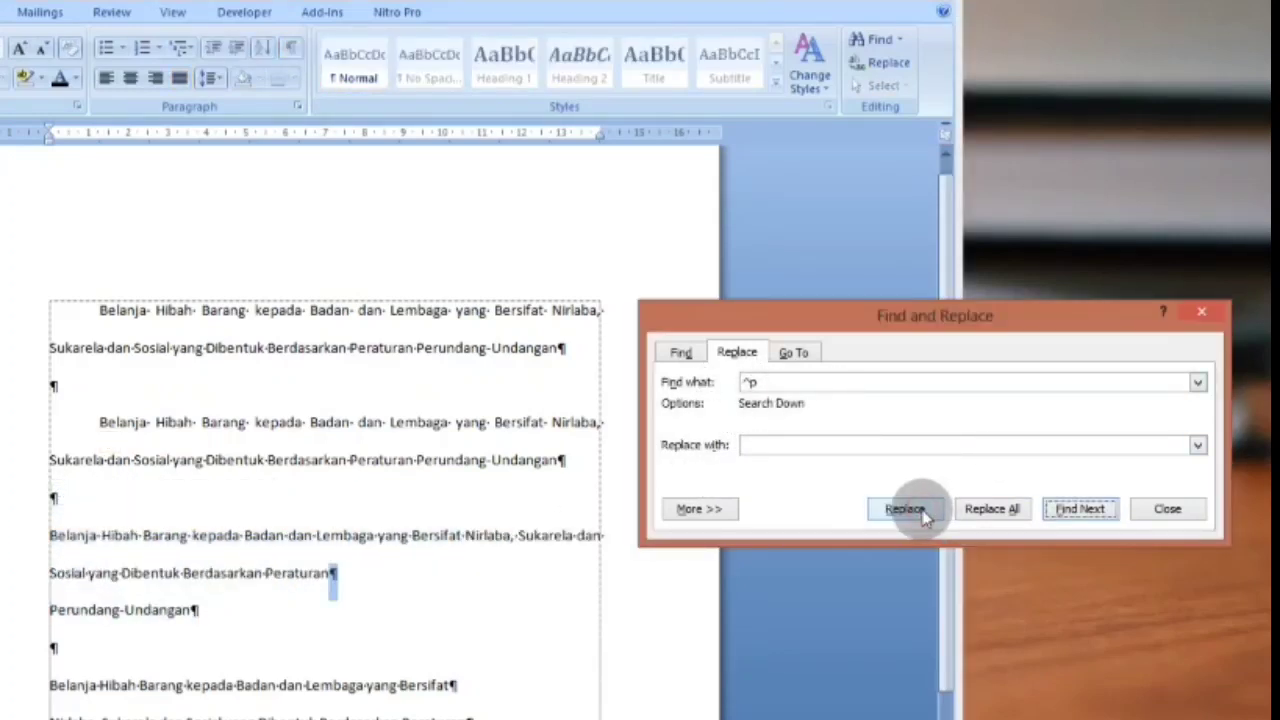
click(900, 510)
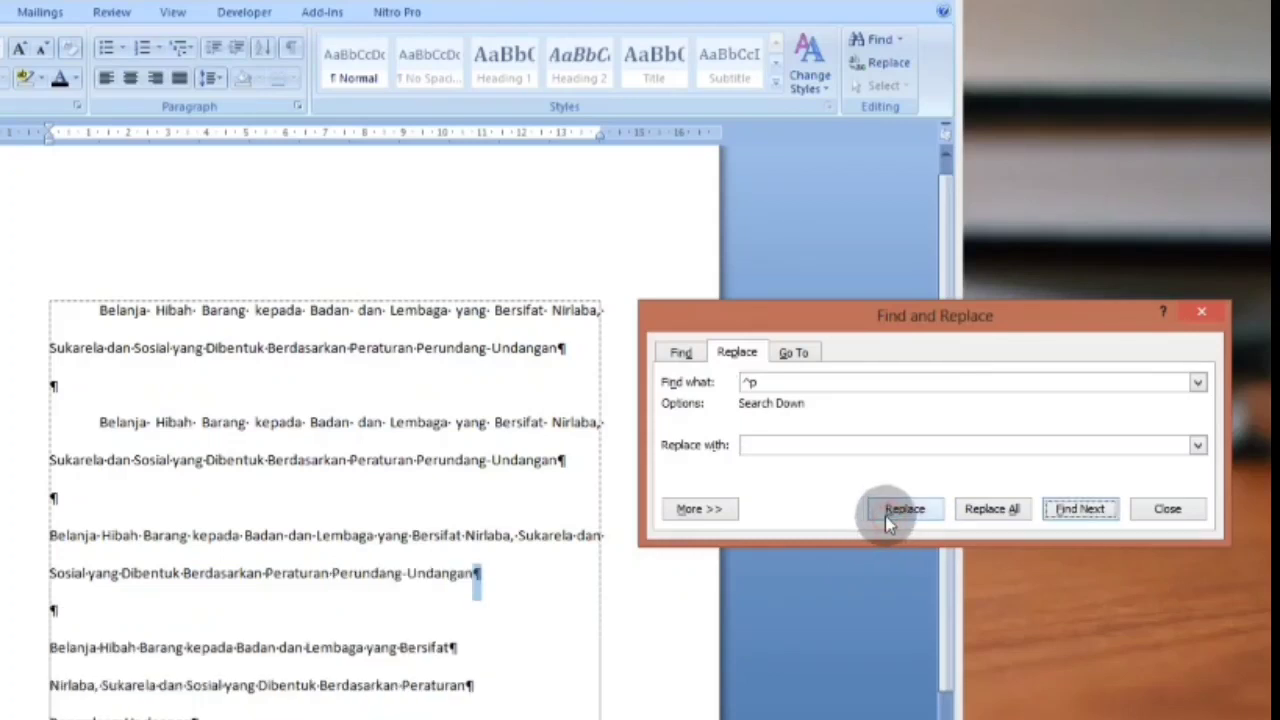
click(480, 668)
click(488, 682)
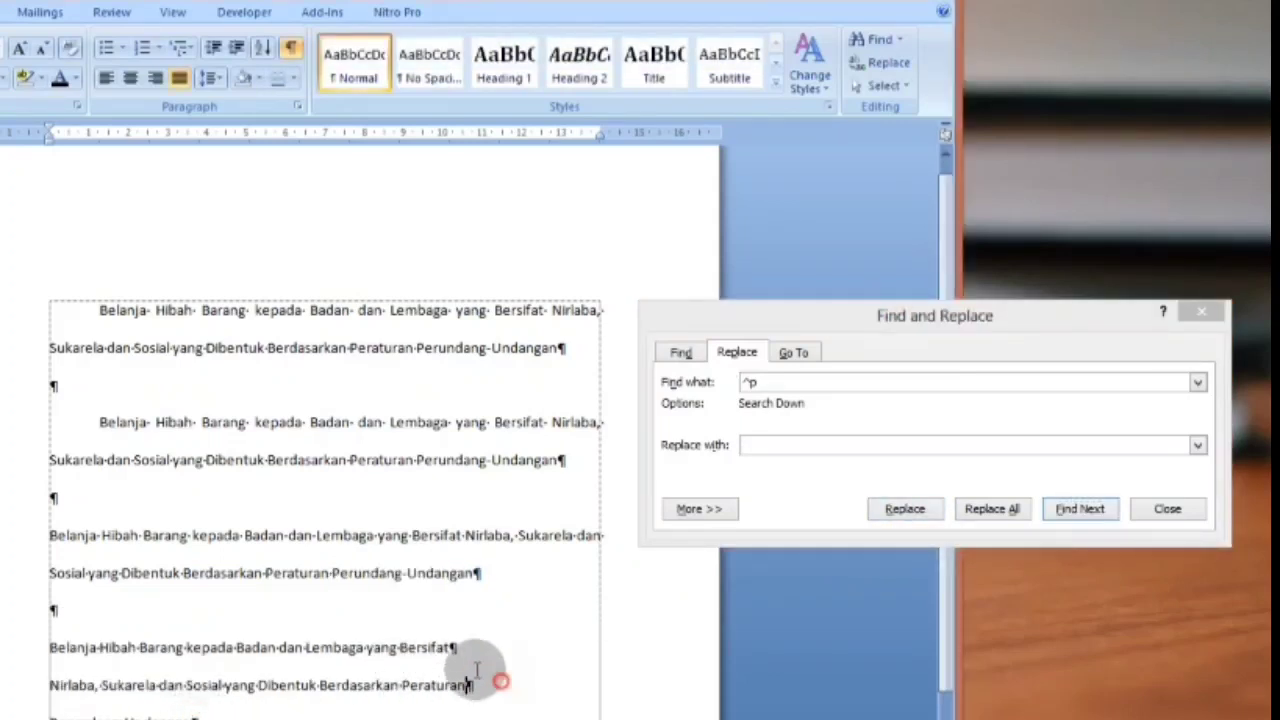
click(50, 536)
key(Tab)
Select the fourth three-line block and replace its inner paragraph marks with spaces one at a time
click(213, 601)
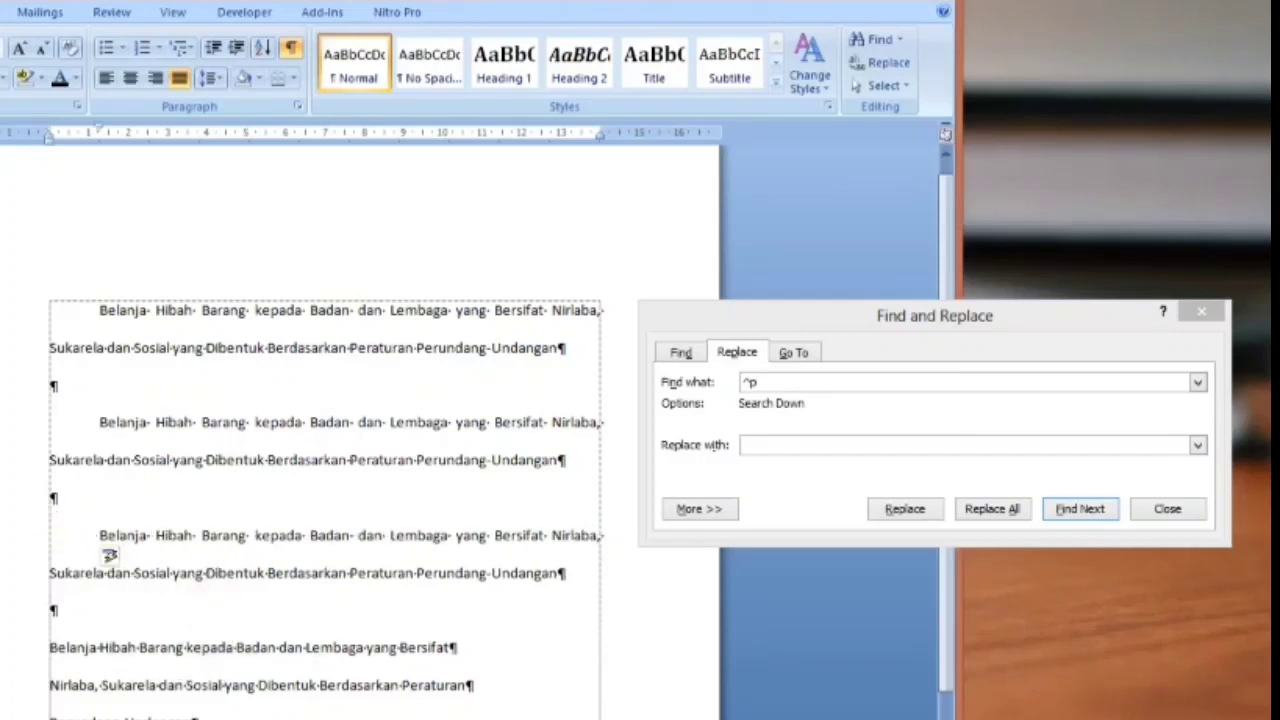
drag(205, 712, 80, 655)
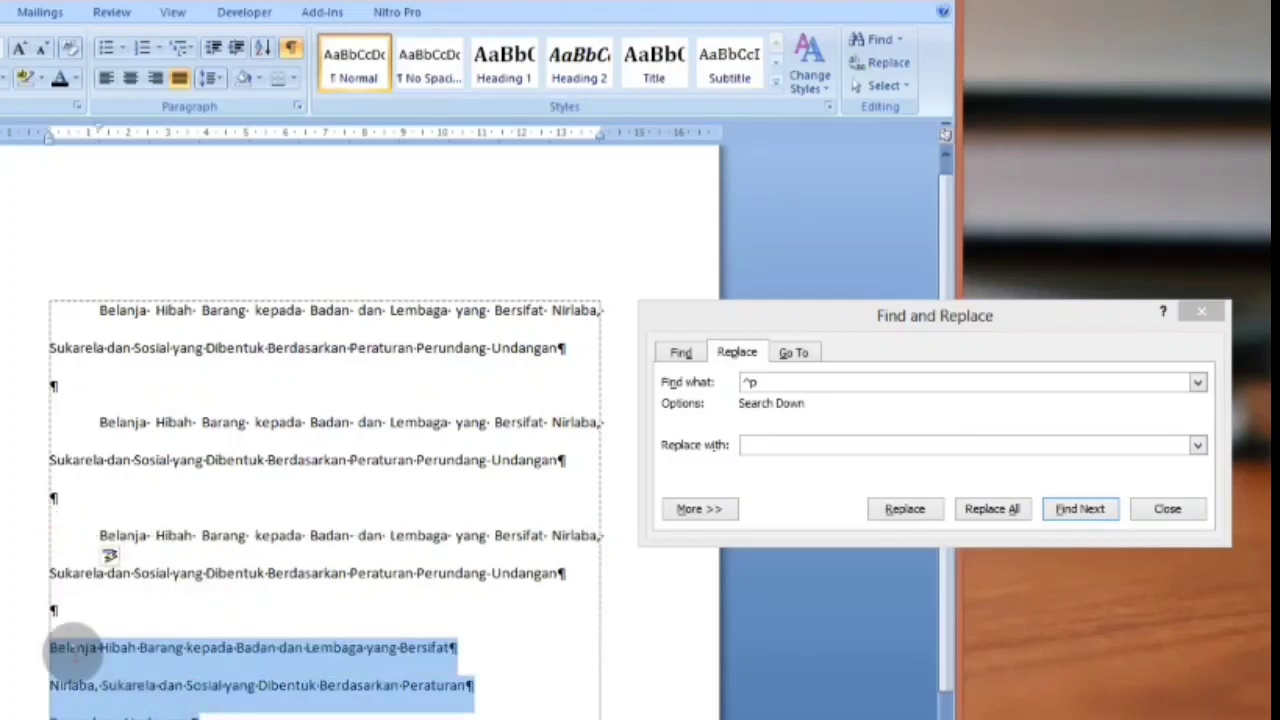
click(782, 445)
click(905, 509)
click(905, 509)
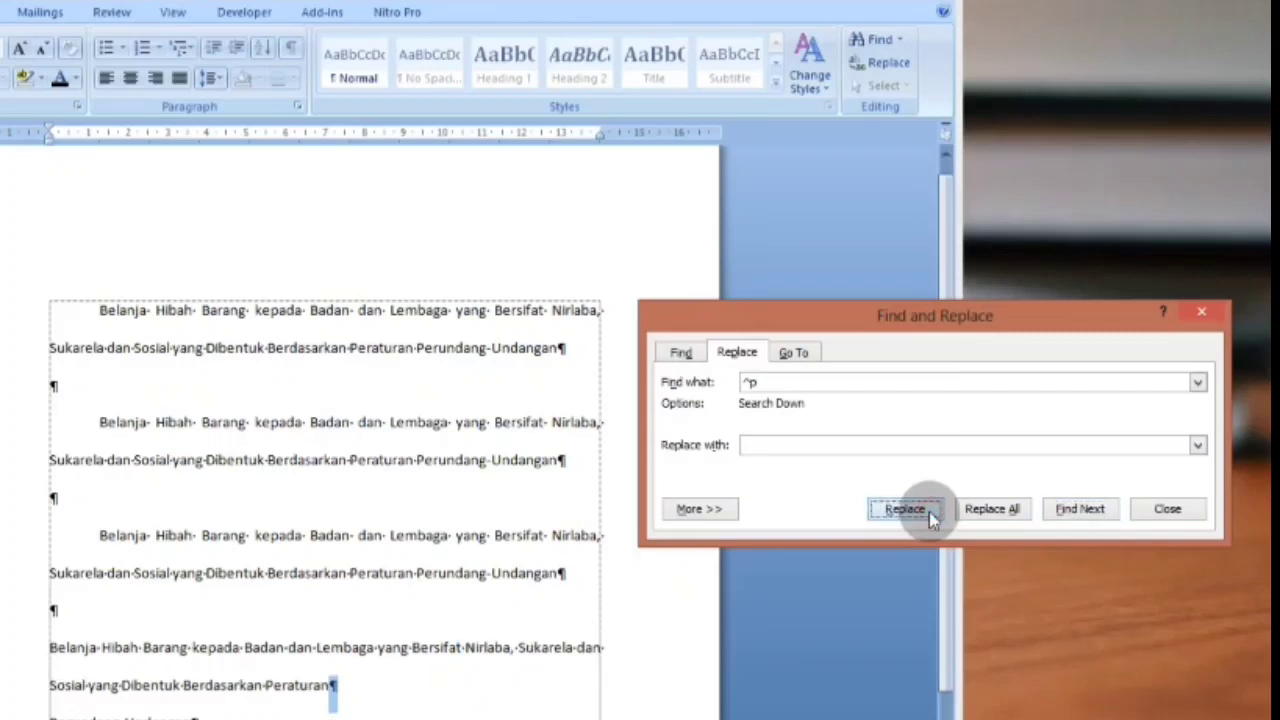
click(905, 509)
click(507, 686)
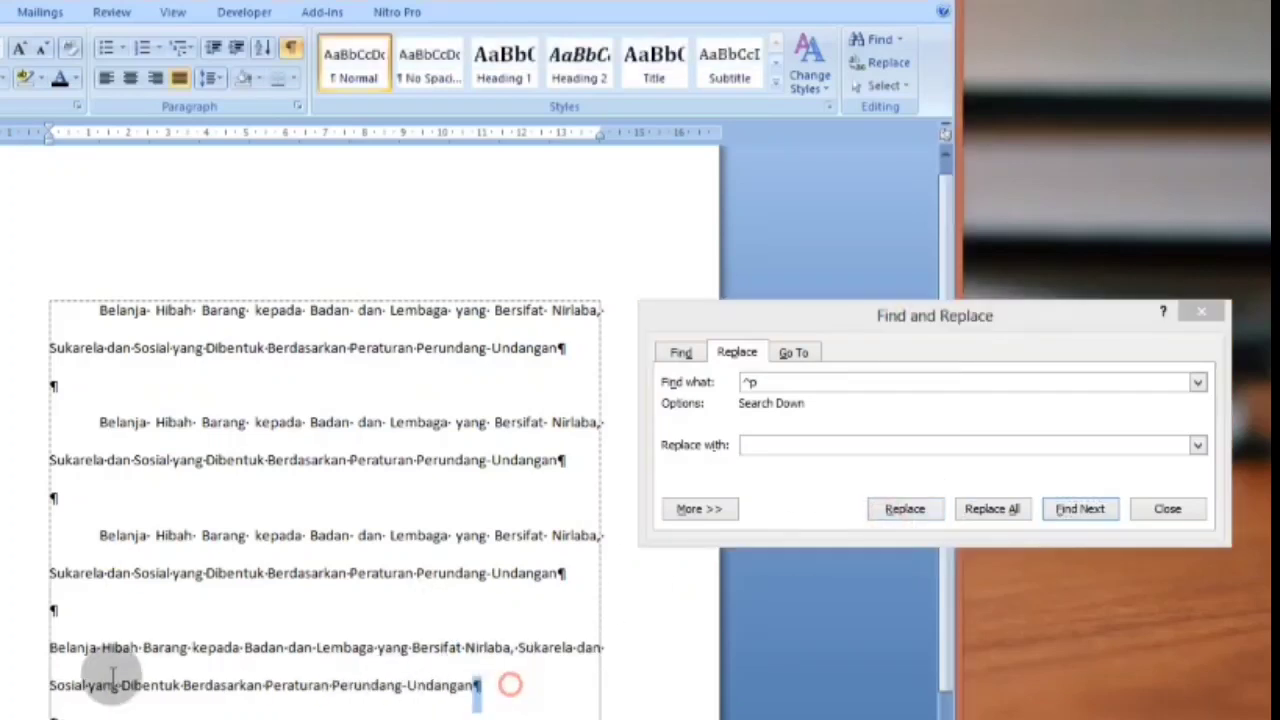
Indent the first line of the merged fourth paragraph with a tab
click(48, 648)
key(Tab)
click(361, 708)
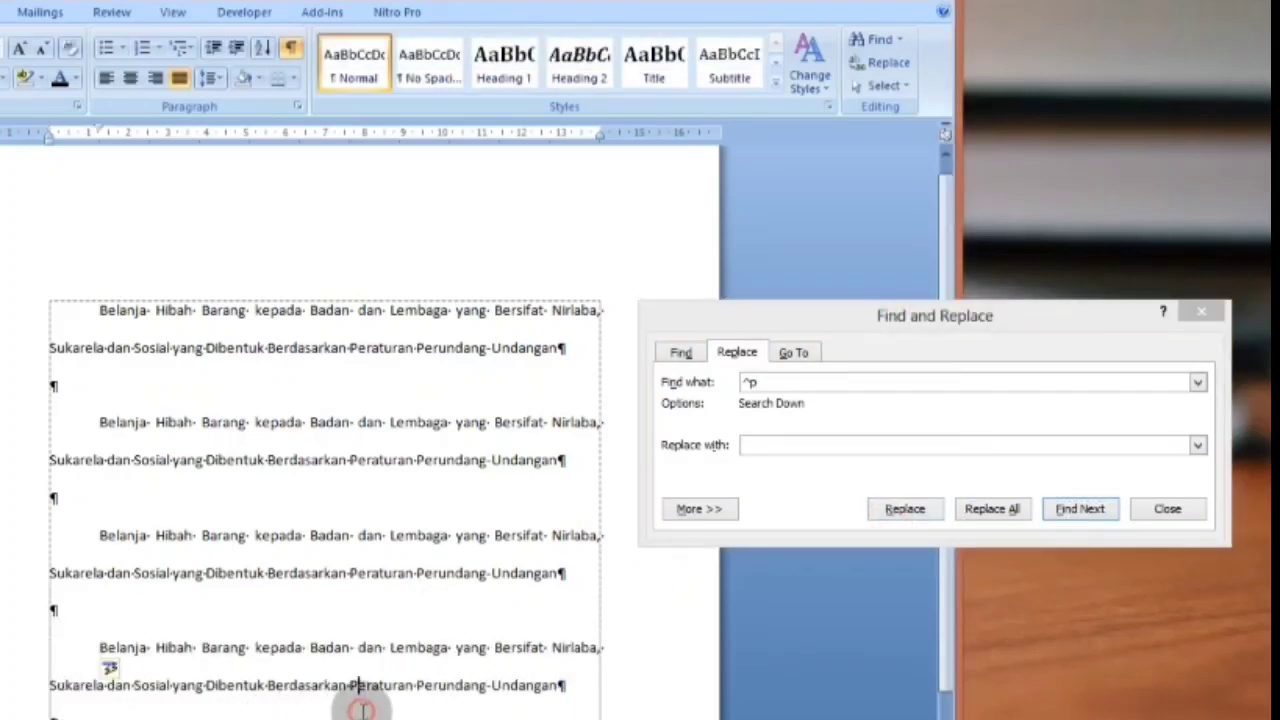
Replace the inner paragraph marks of the fifth block with spaces one at a time and indent its first line
scroll(388, 713, down, 2)
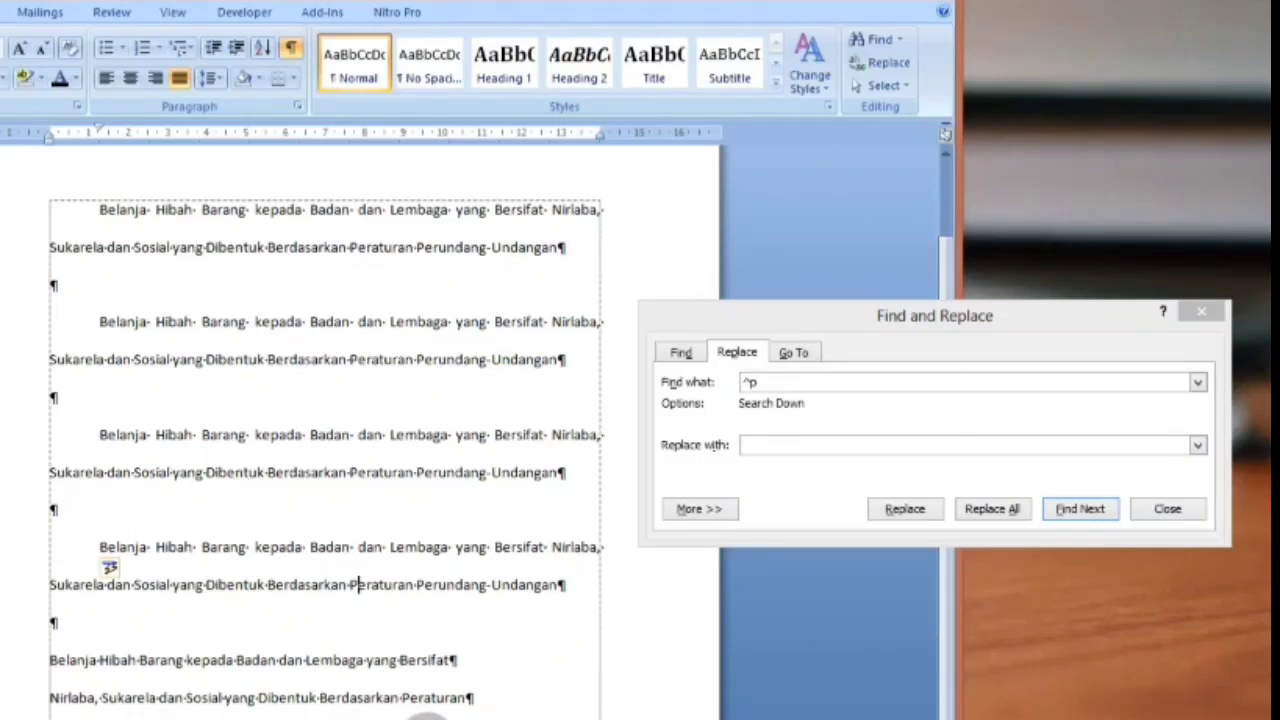
drag(20, 660, 14, 690)
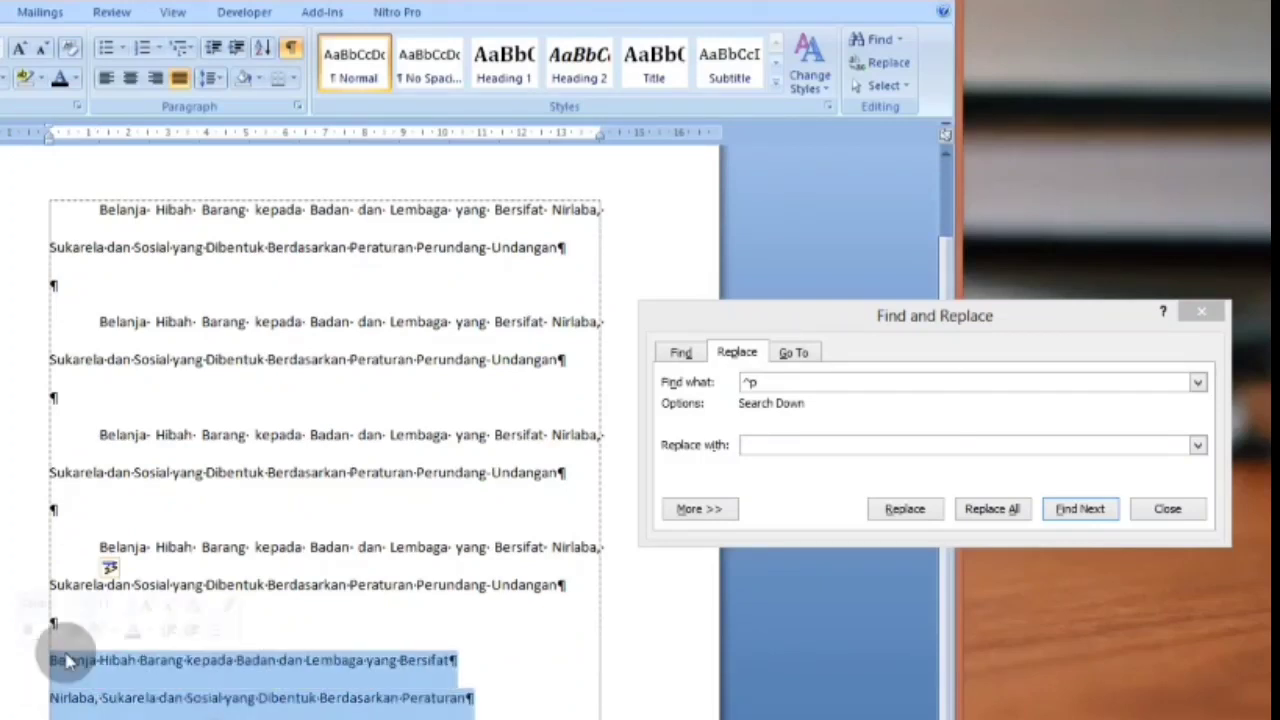
click(905, 509)
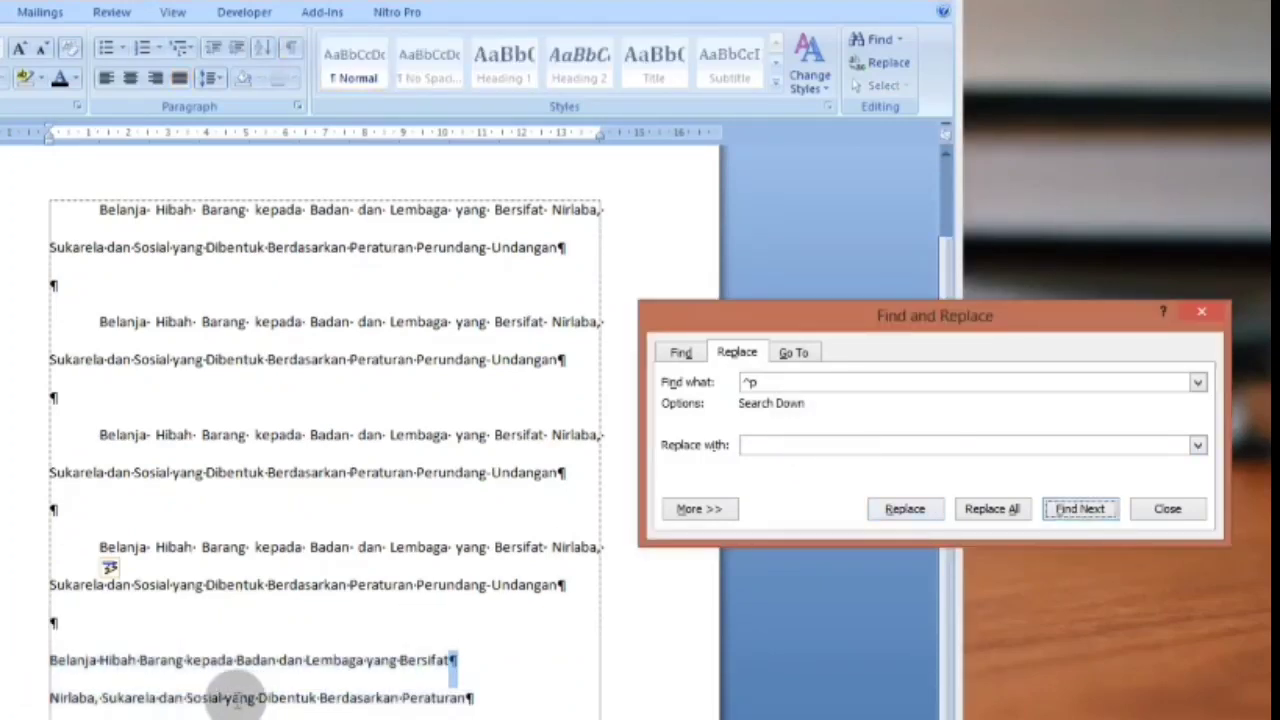
click(906, 510)
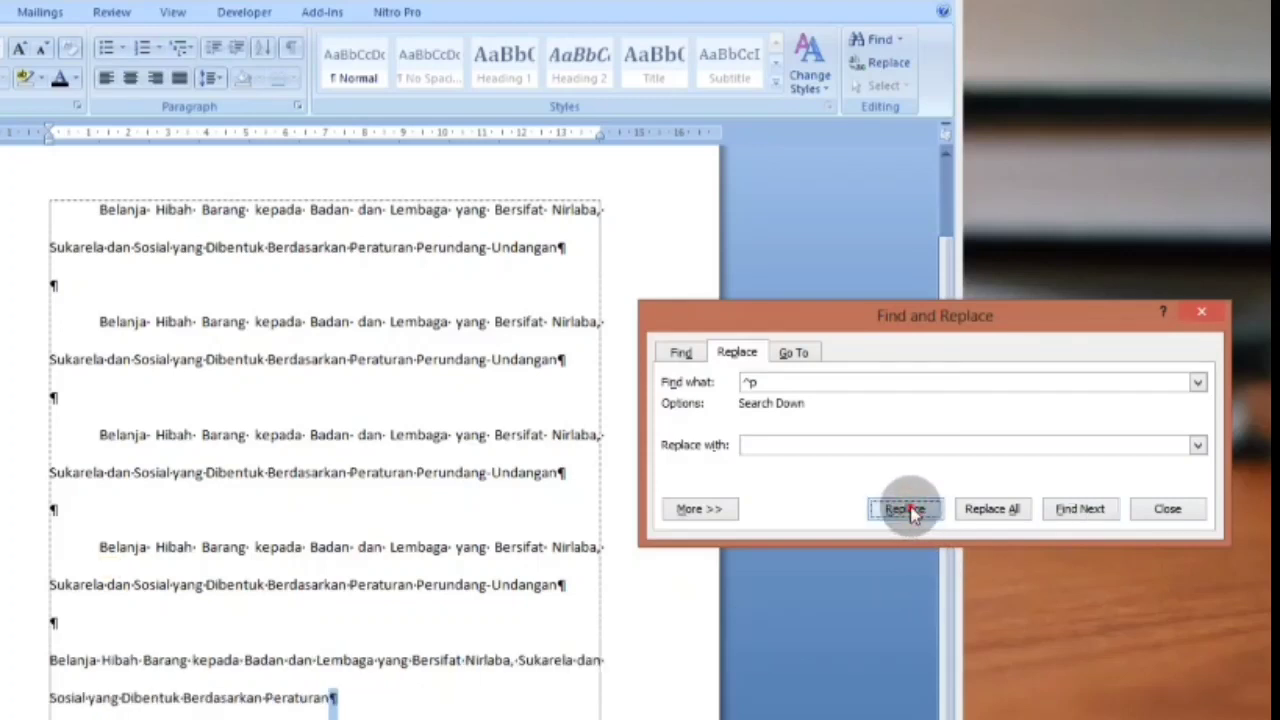
click(912, 512)
click(50, 660)
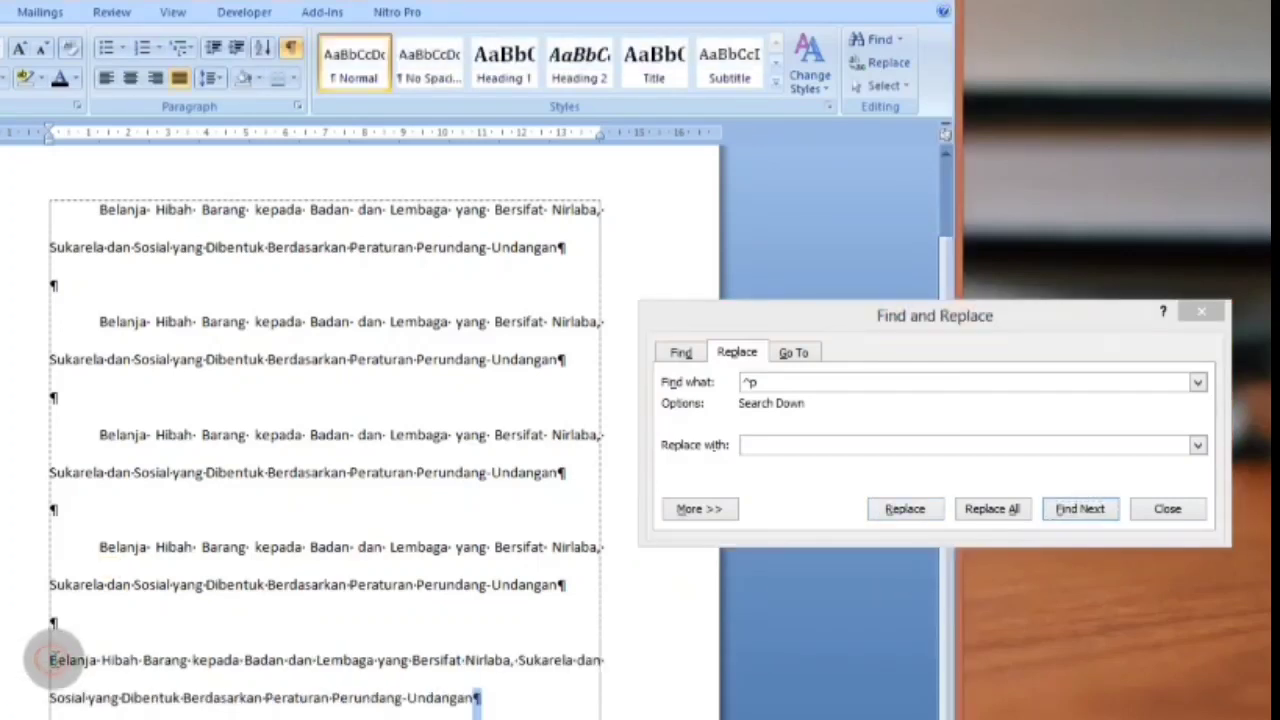
key(Tab)
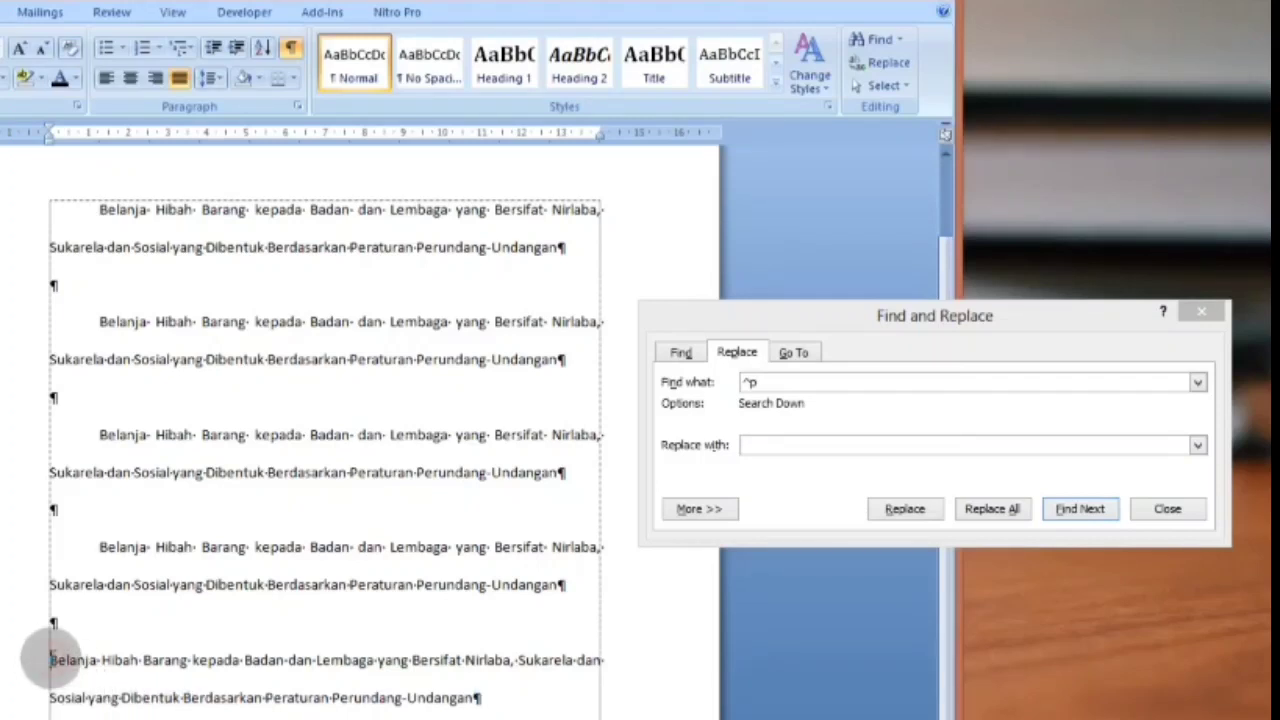
key(Tab)
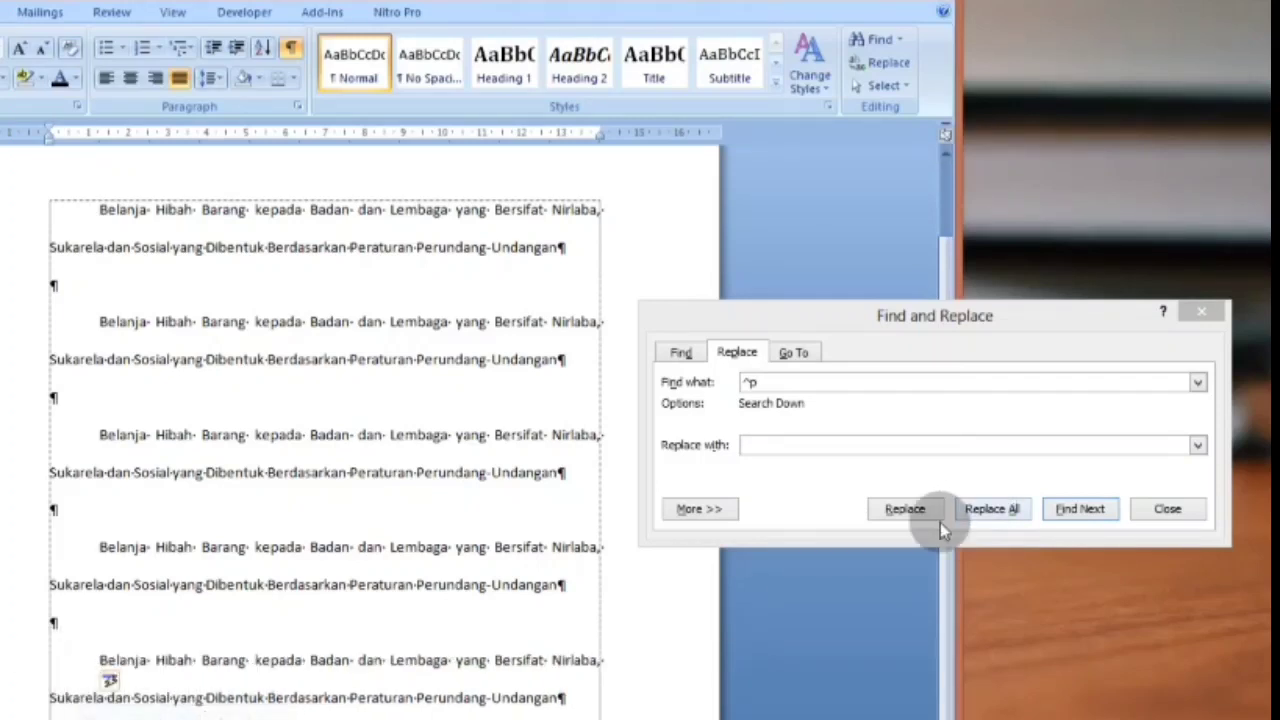
Replace the paragraph marks in the document's last block with spaces, decline searching the remainder, and indent its first line
click(903, 512)
click(903, 512)
click(313, 499)
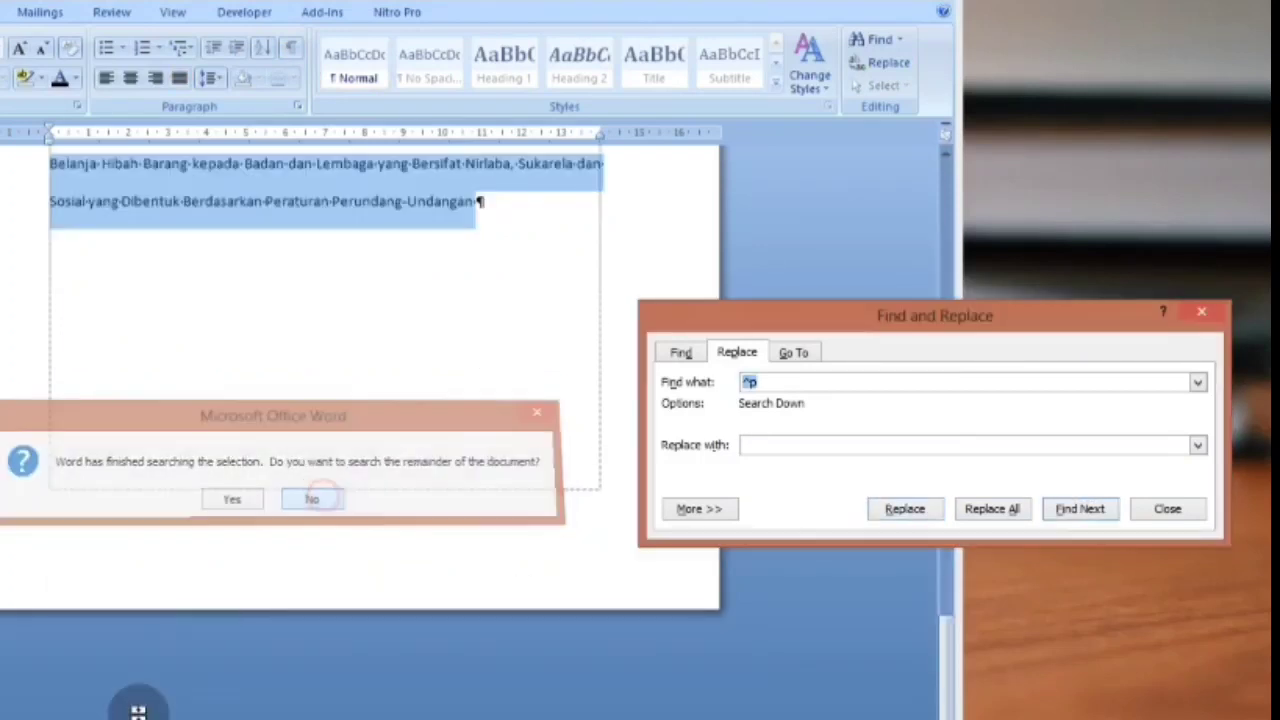
scroll(420, 427, up, 3)
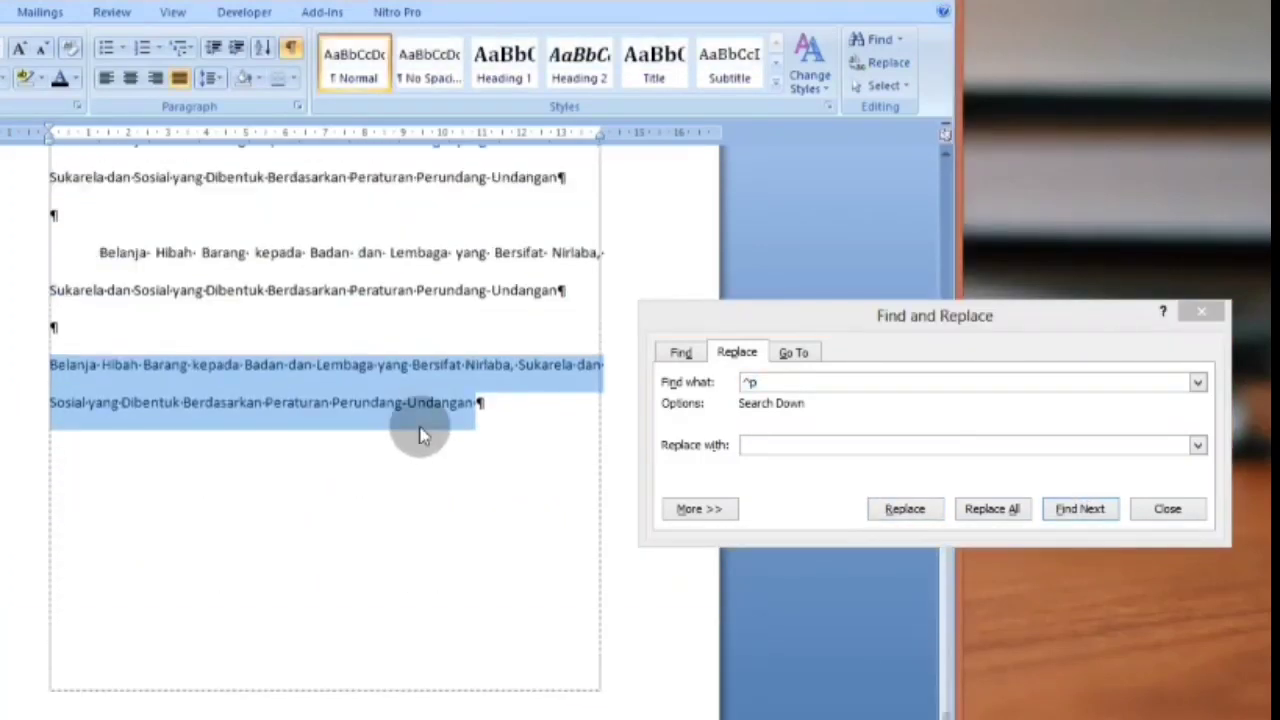
scroll(420, 427, up, 3)
click(48, 463)
key(Tab)
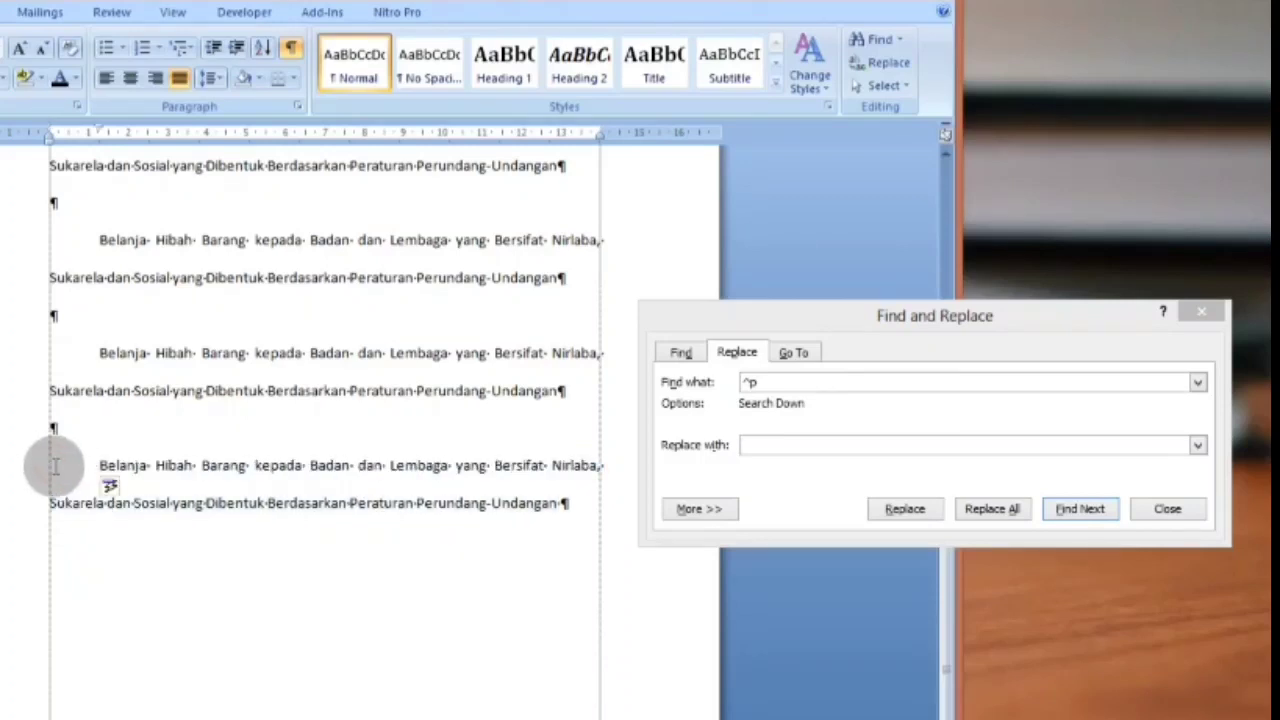
Select all the merged paragraphs, toggle their justified alignment off and on again, and clear the selection
scroll(191, 534, up, 2)
drag(571, 606, 89, 325)
double_click(183, 83)
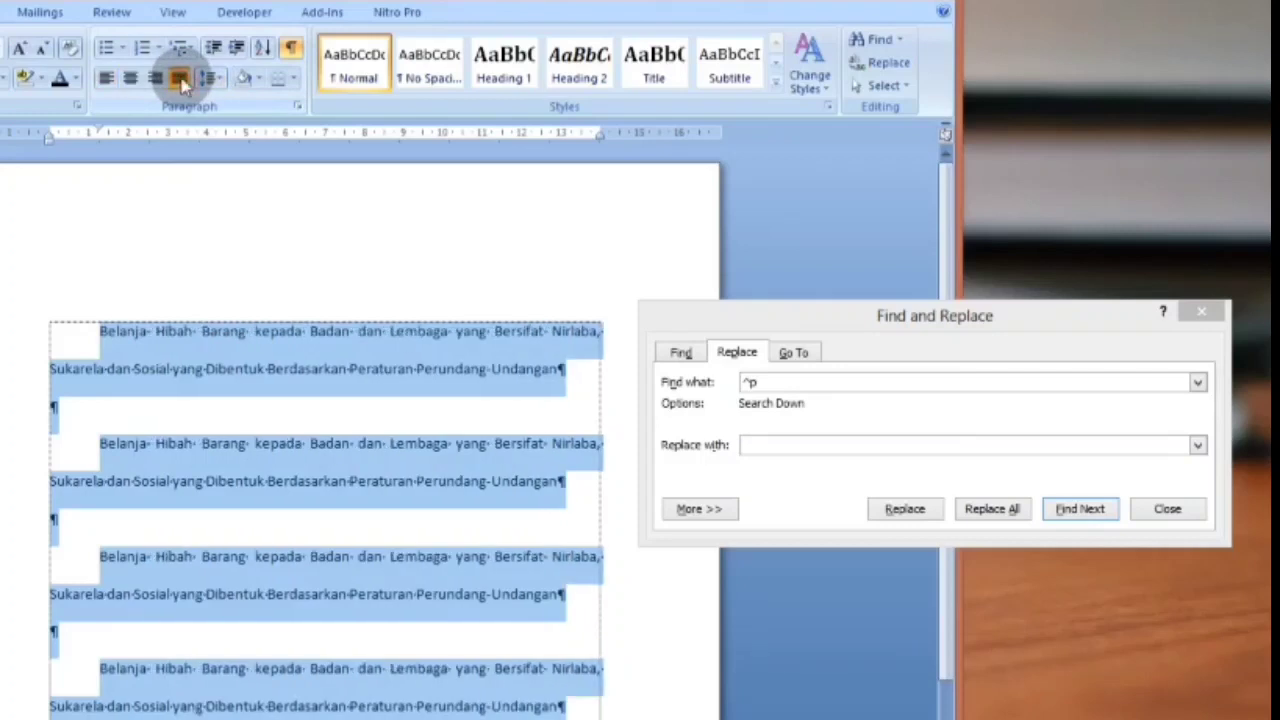
click(172, 80)
click(180, 78)
click(384, 482)
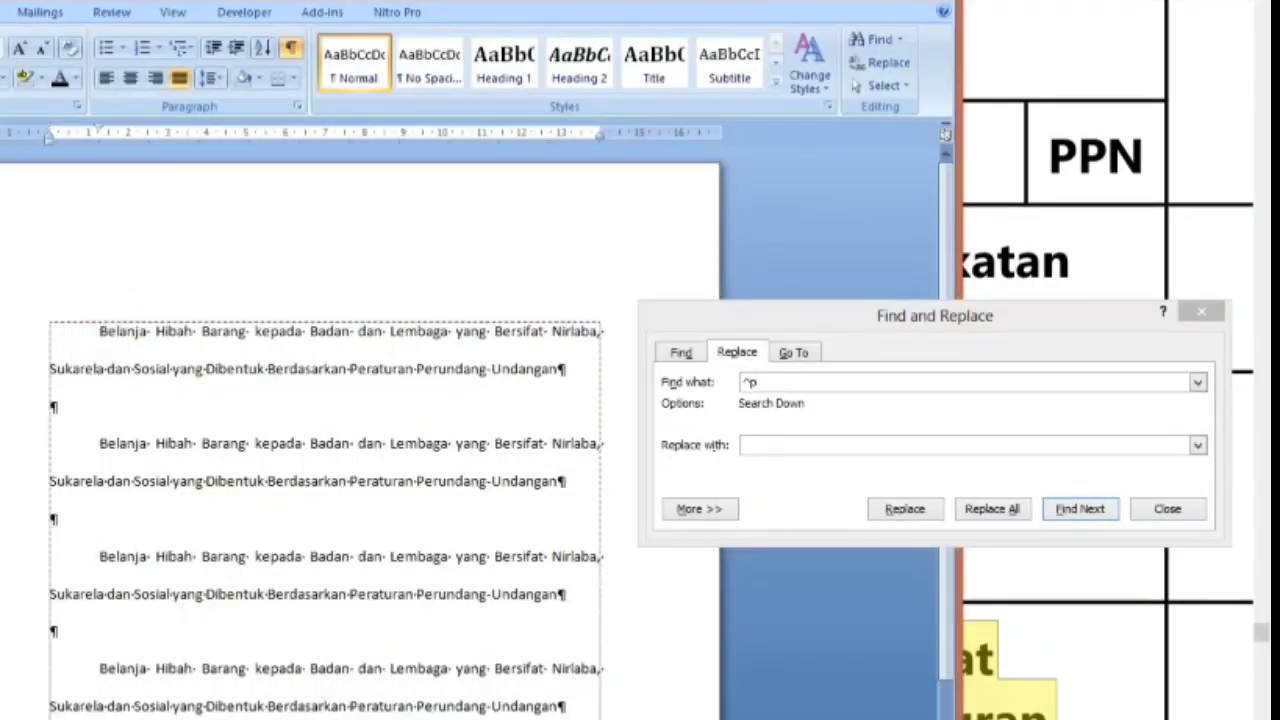
Insert the broken three-line "Belanja Hibah Barang kepada Badan dan Lembaga" text above the first paragraph and remove its first-line indent
key(Return)
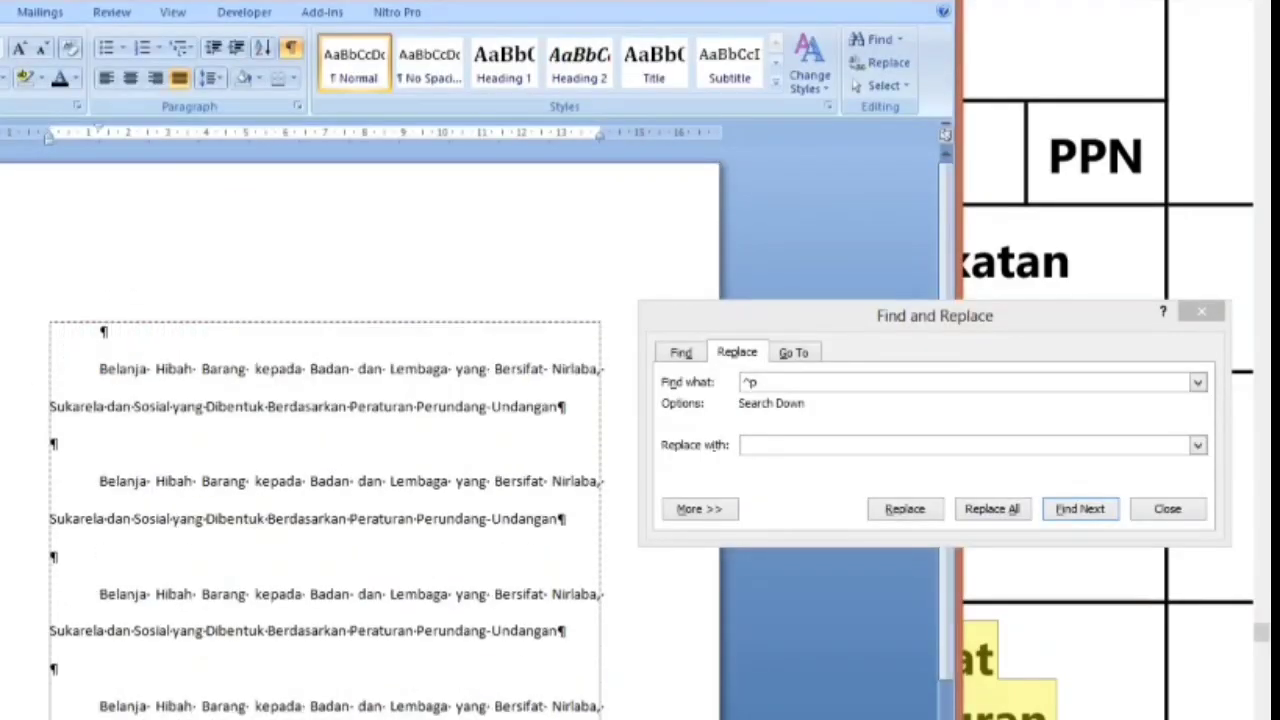
text(Belanja Hibah Barang kepada Badan dan Lembaga yang Bersifat Nirlaba, Sukarela dan Sosial yang Dibentuk Berdasarkan Peraturan Perundang-Undangan)
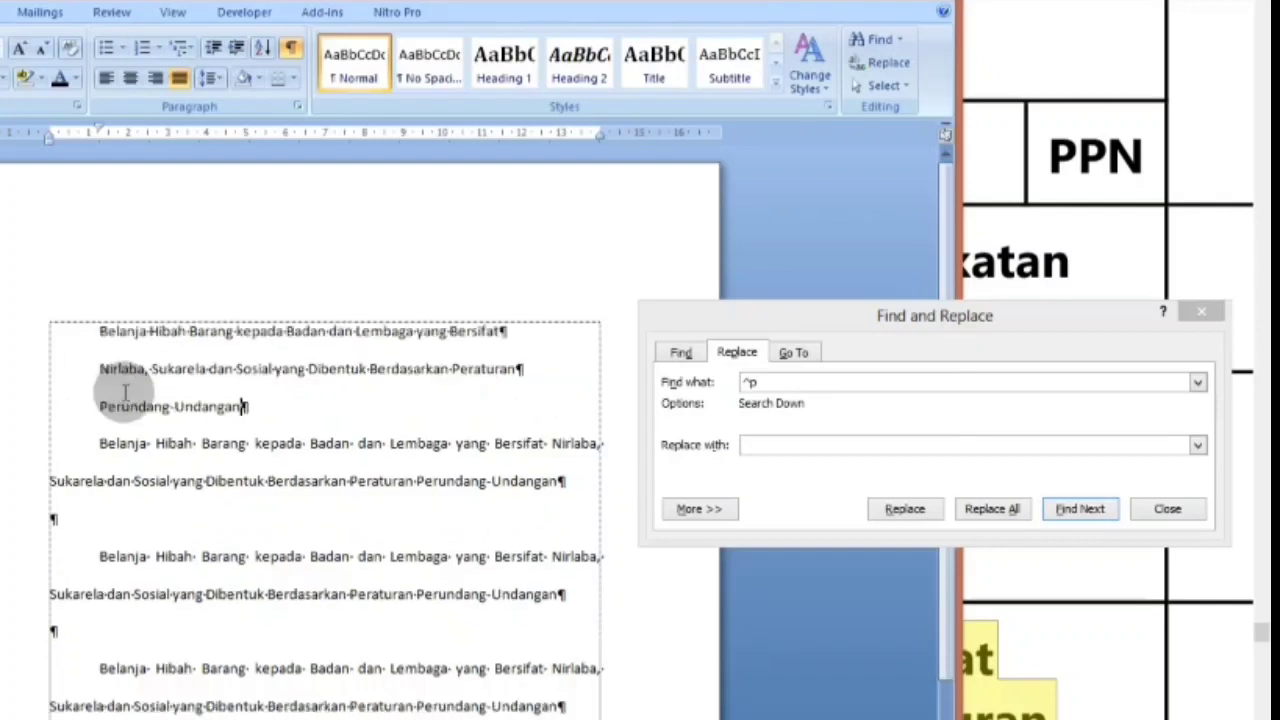
drag(266, 411, 110, 337)
drag(97, 131, 52, 135)
click(200, 414)
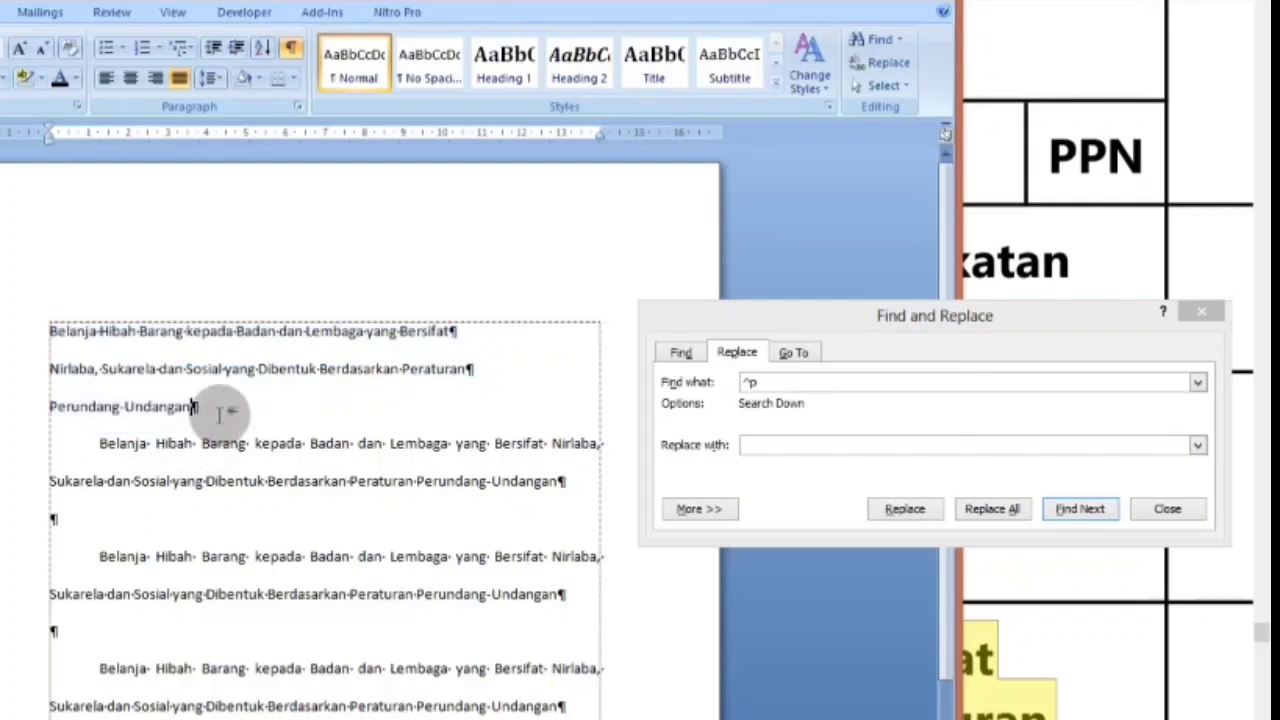
Justify the three broken lines at the document's start and highlight the merged paragraph below them for comparison
drag(206, 409, 197, 133)
click(180, 78)
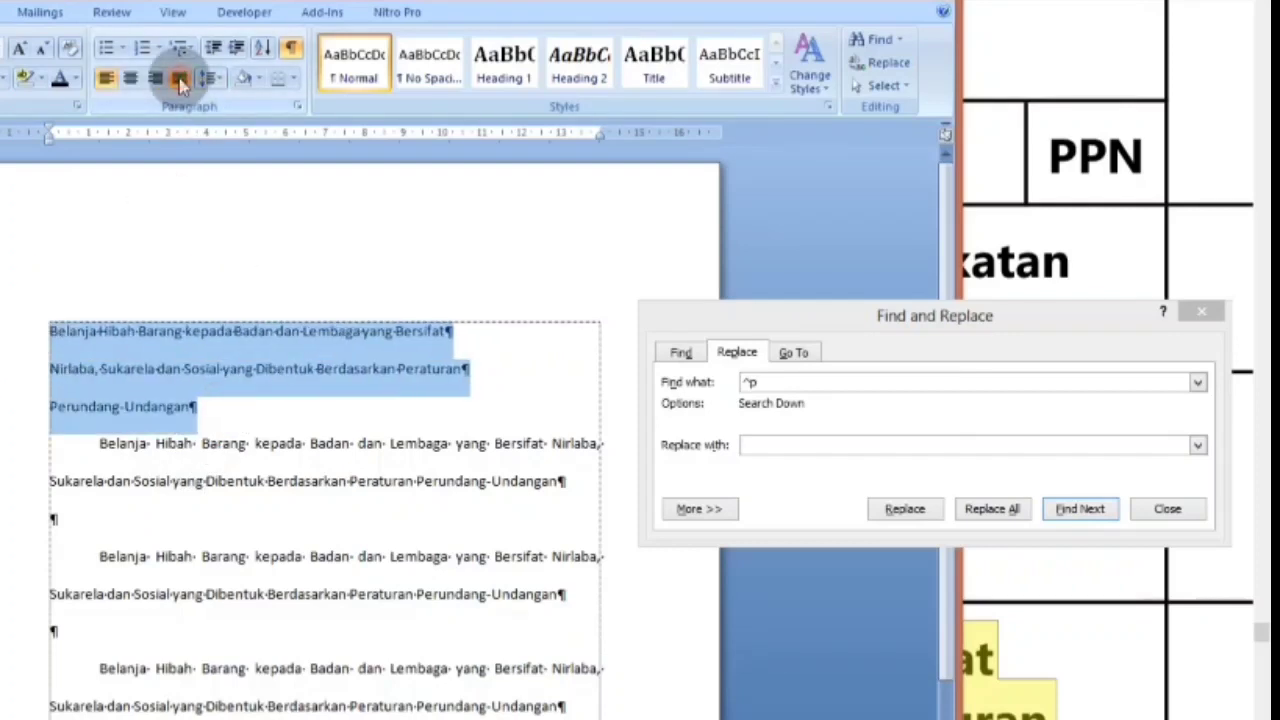
drag(598, 505, 171, 423)
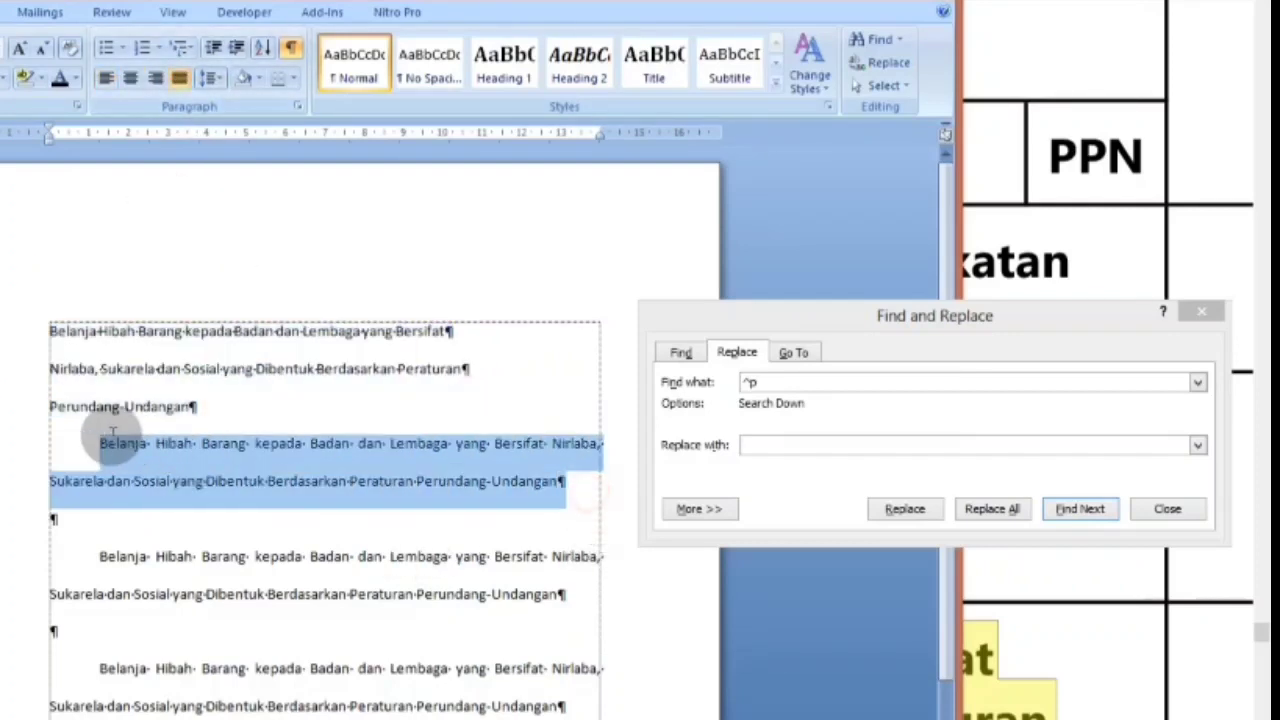
click(255, 535)
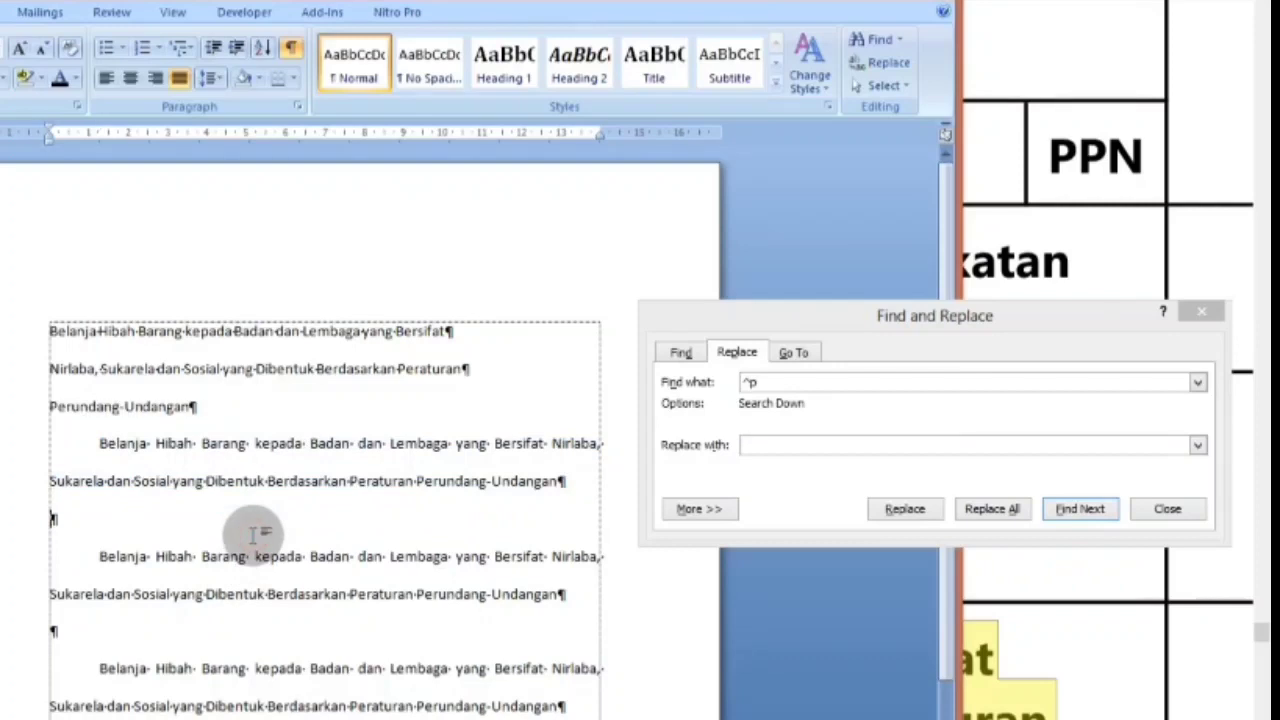